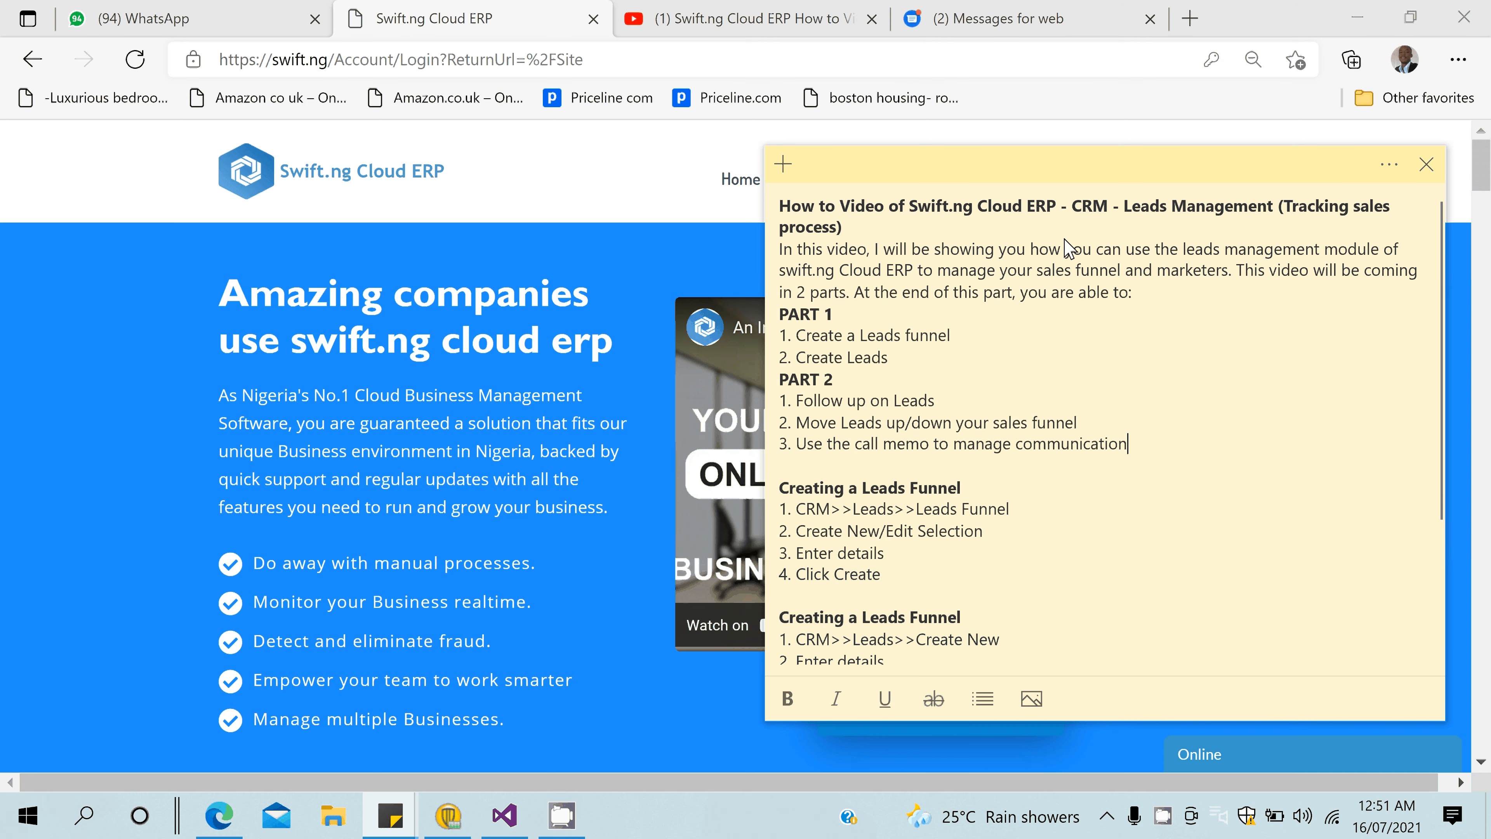
# - Put away the Leads Management outline note to reveal the Swift.ng homepage in Edge
pyautogui.click(1072, 268)
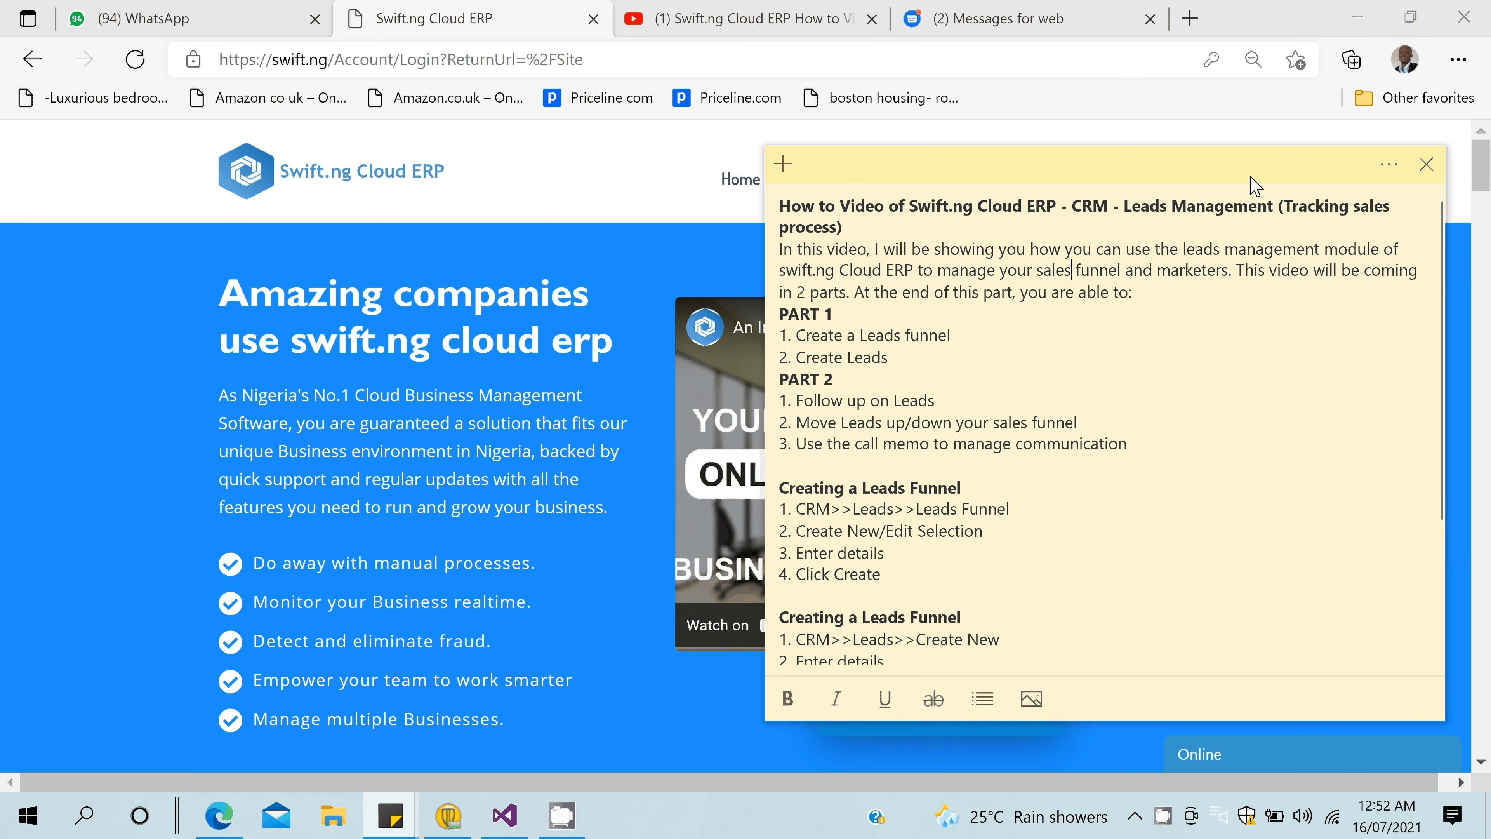
pyautogui.hotkey('alt', 'Tab')
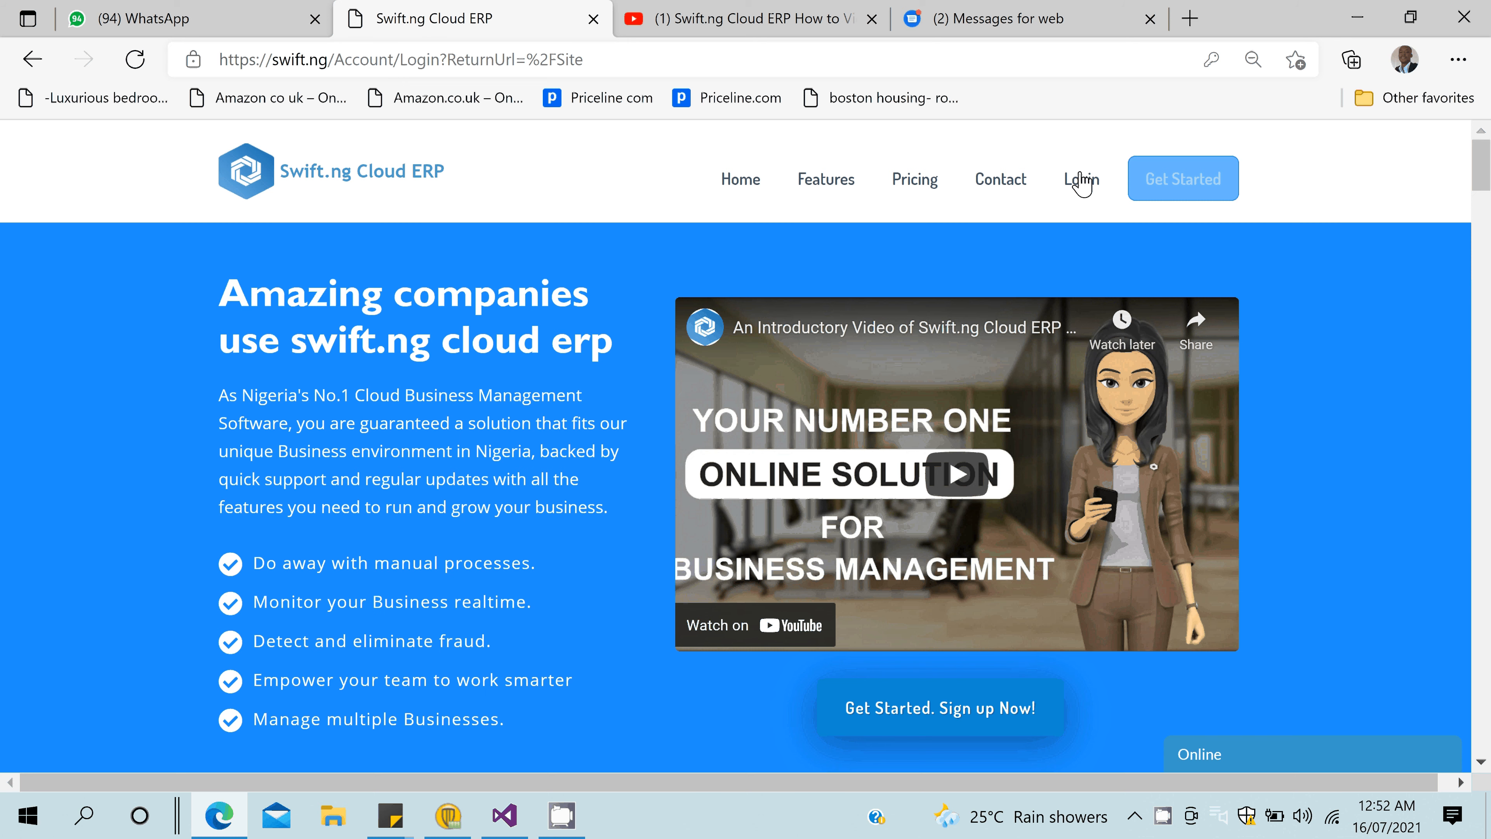
# - Log in, view the Abuja AMAC branch's CRM leads funnel, then return to branch selection
pyautogui.click(1081, 181)
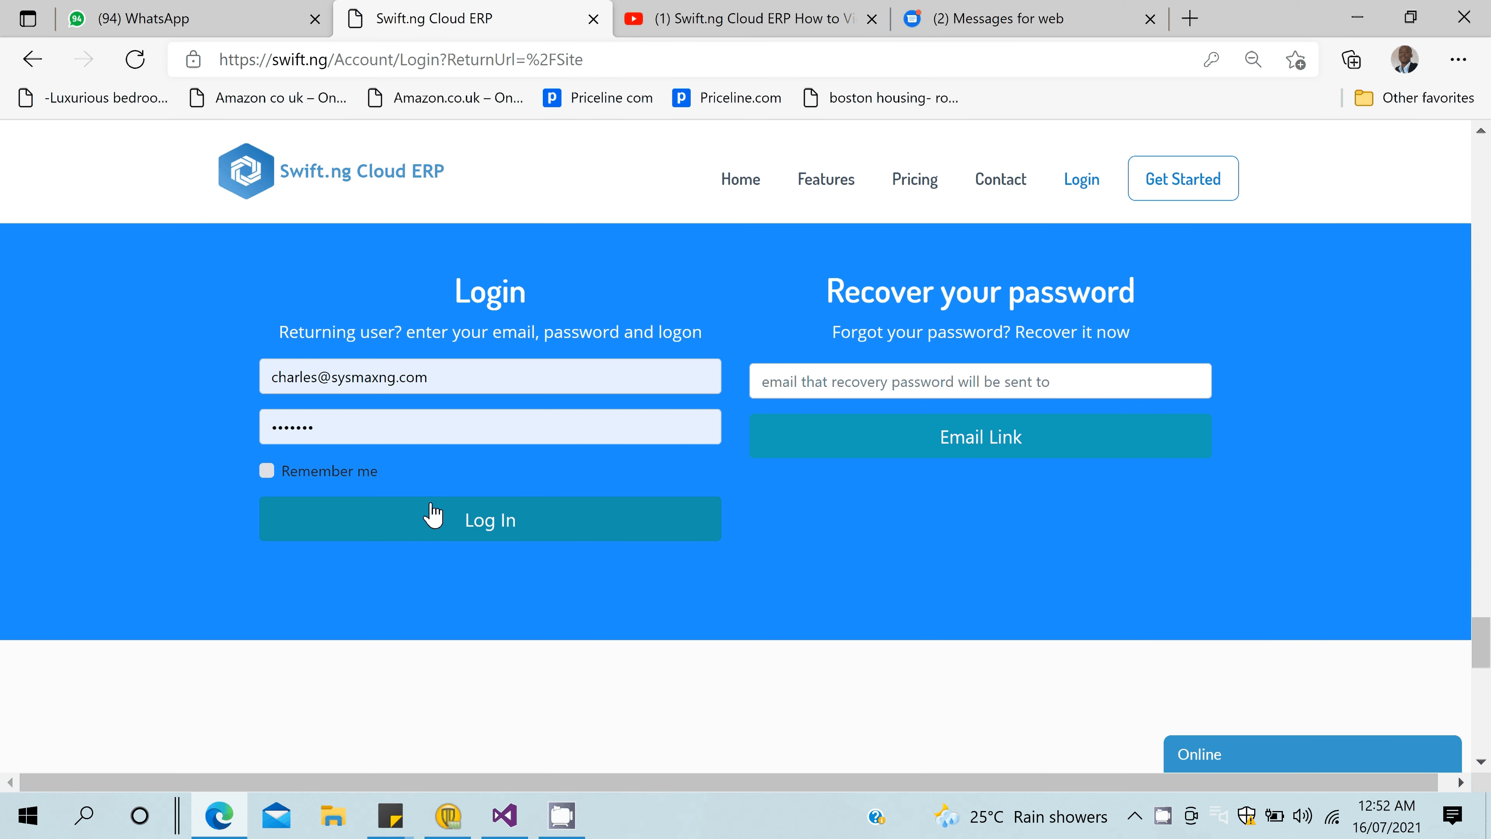
pyautogui.click(433, 515)
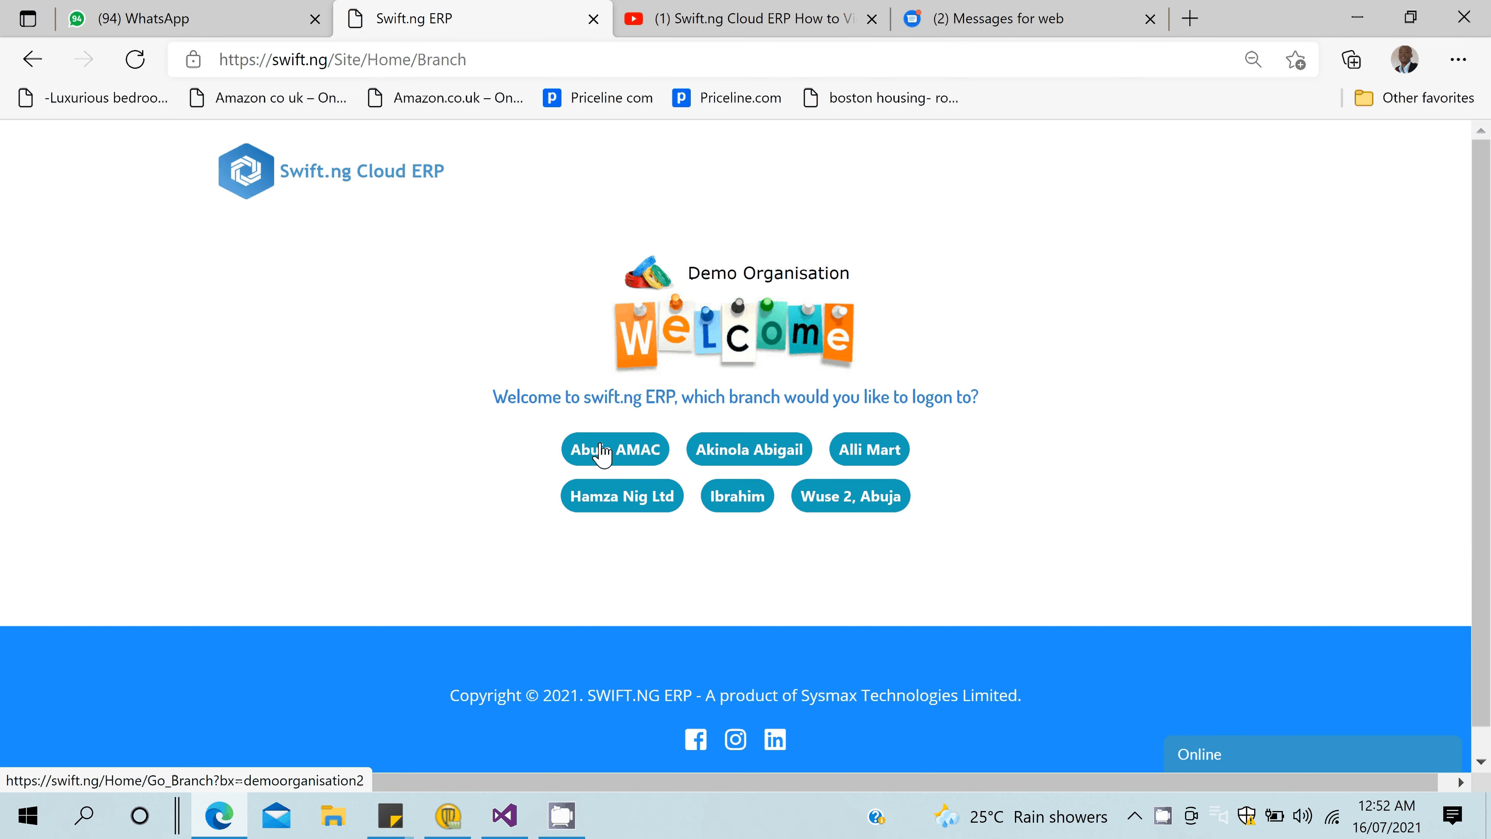
pyautogui.click(605, 454)
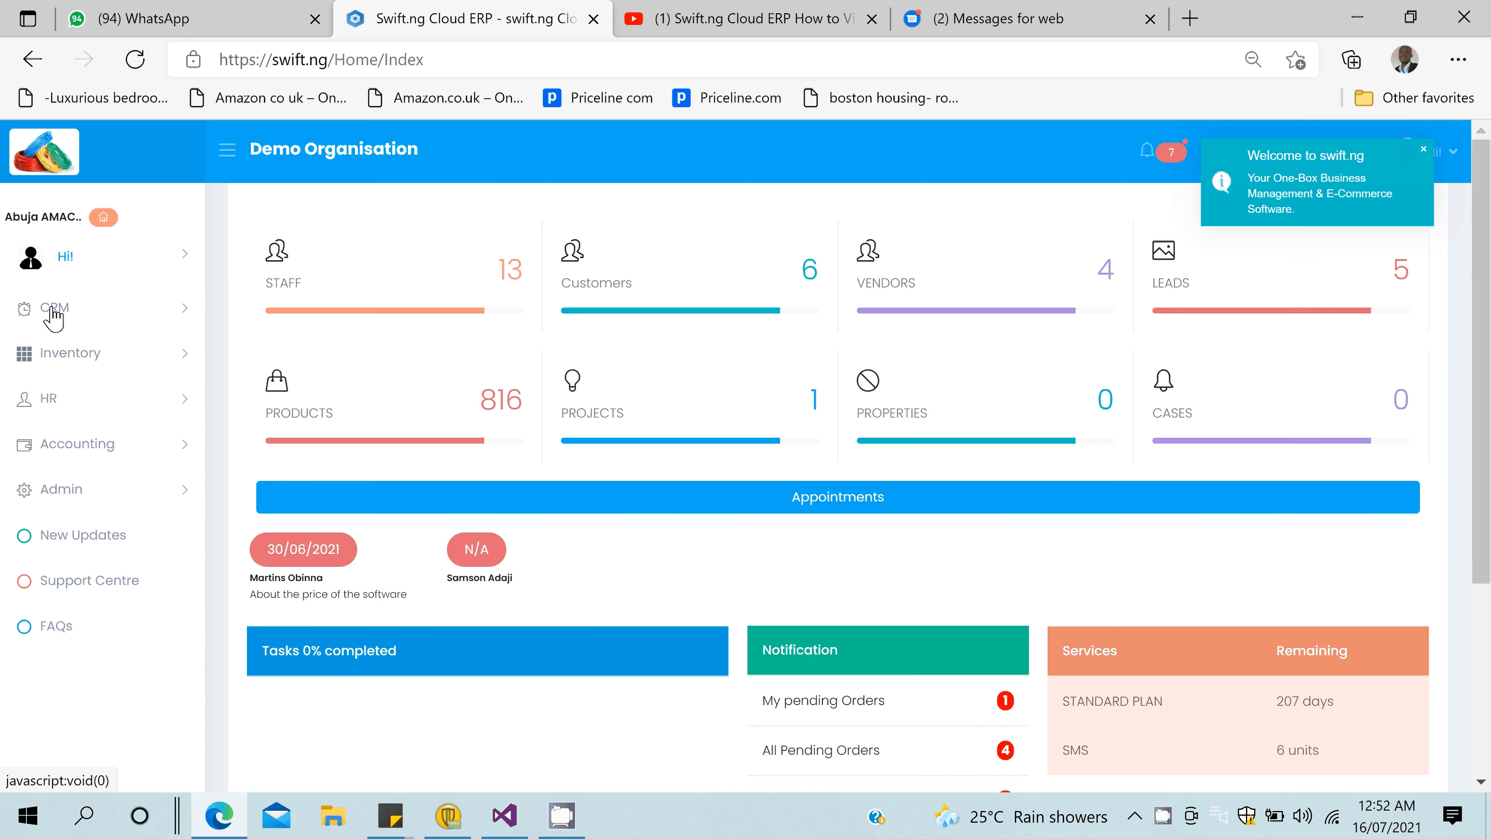
pyautogui.click(53, 312)
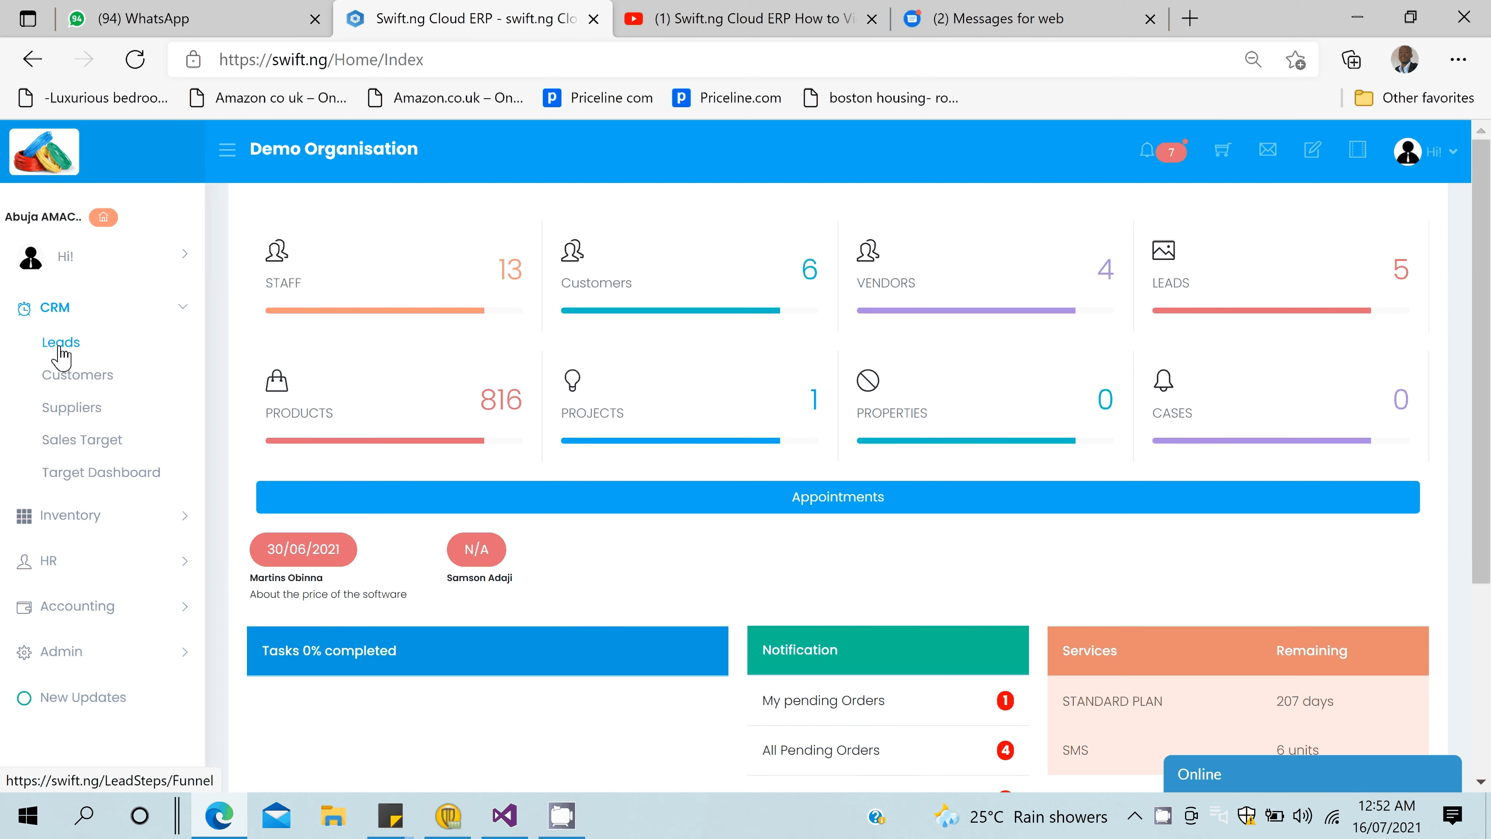
pyautogui.click(61, 343)
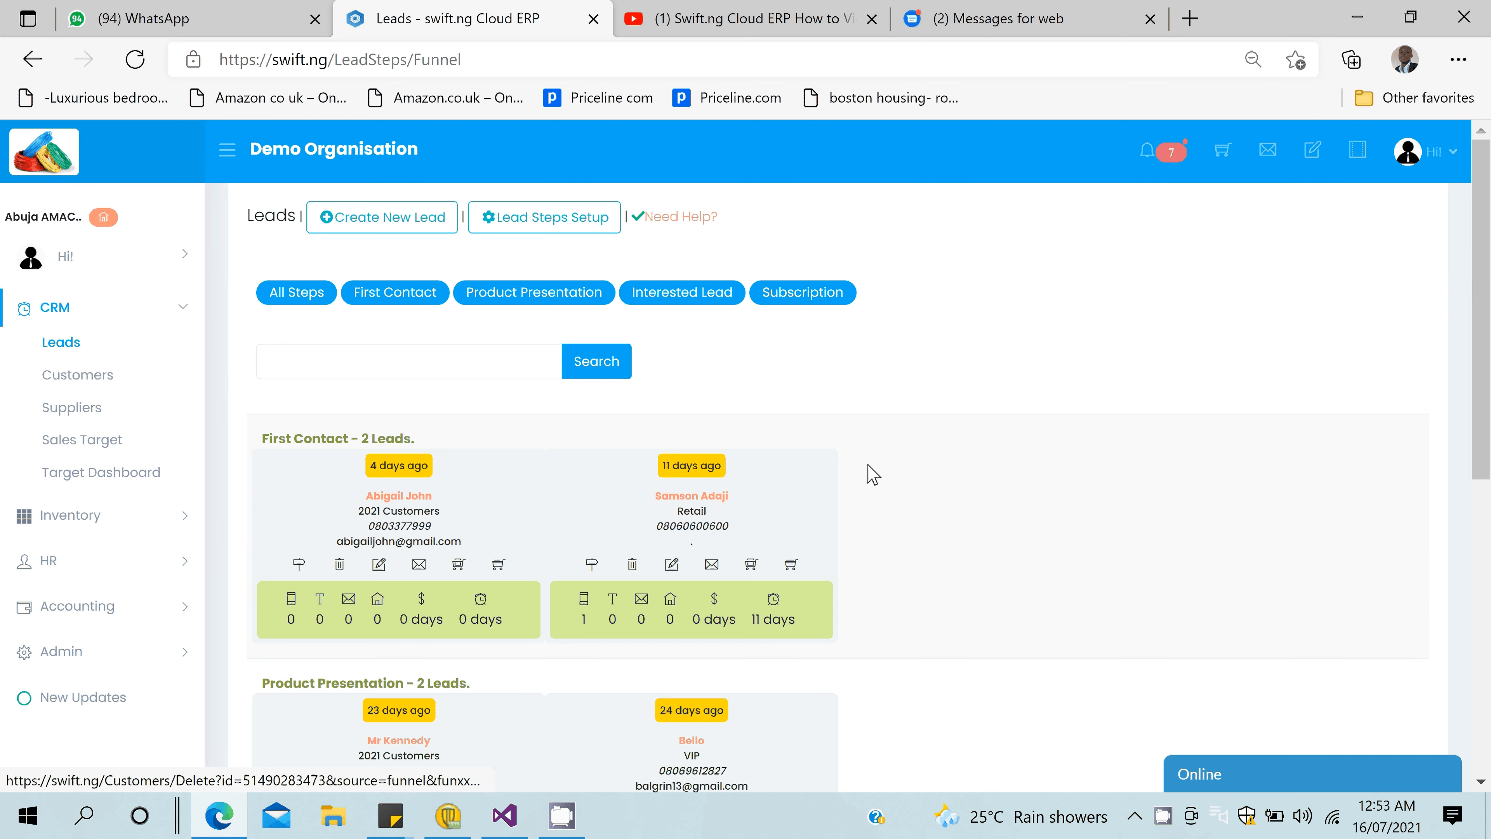
pyautogui.click(103, 218)
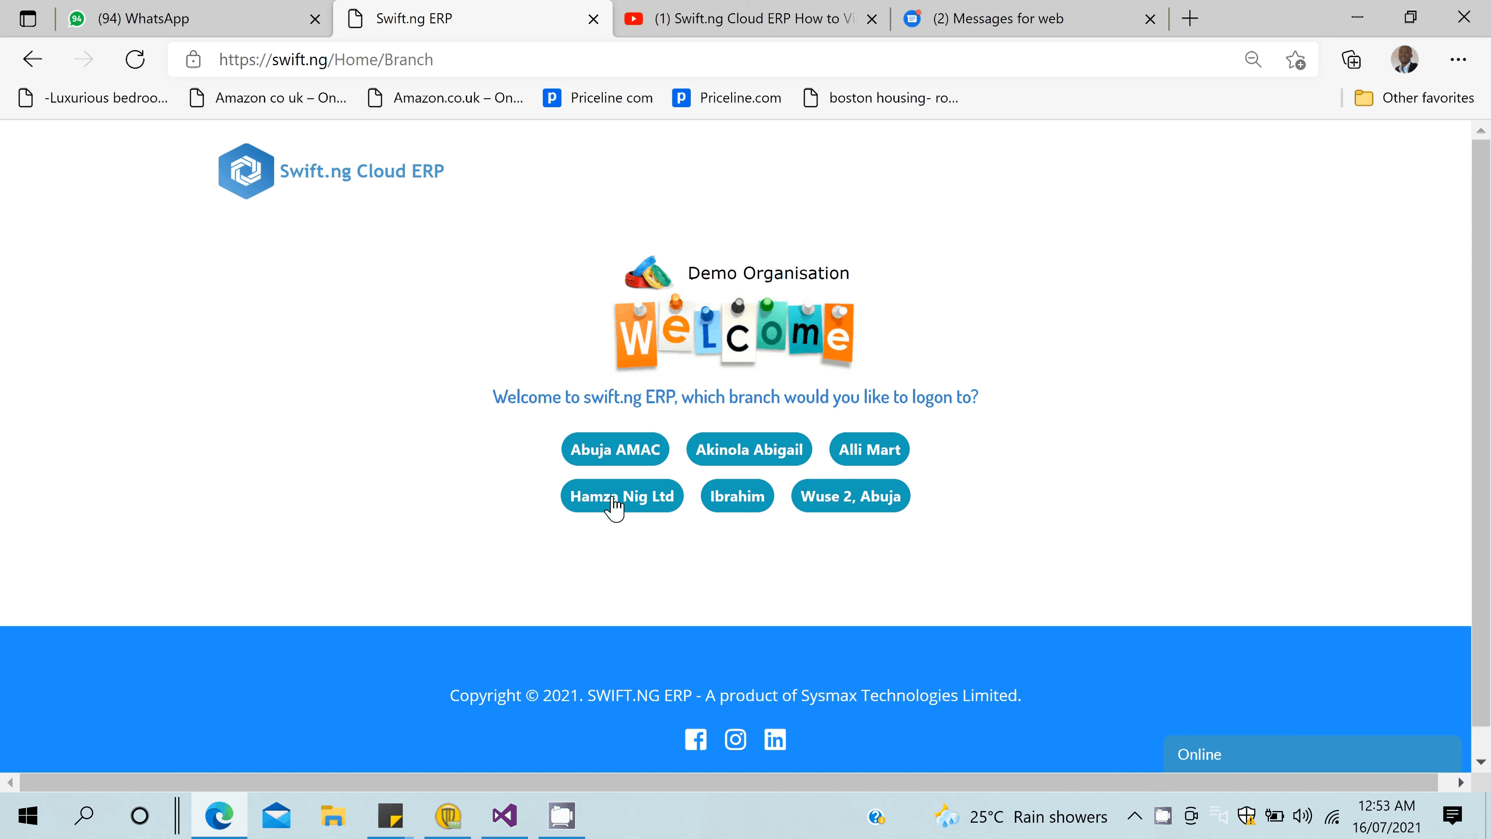
# - Log on to the Hamza Nig Ltd branch and open the Lead Steps Setup
pyautogui.click(614, 504)
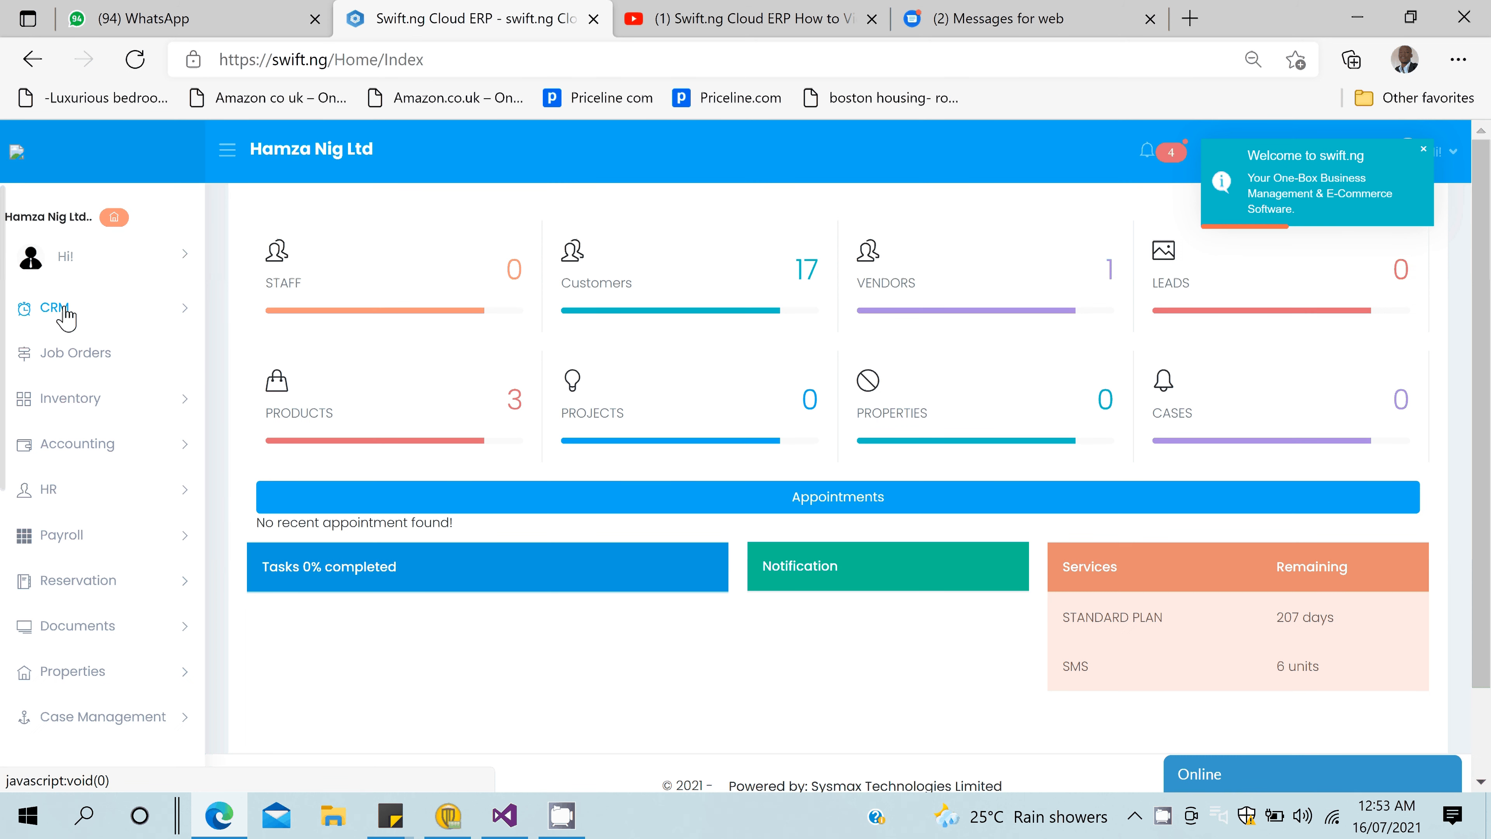
pyautogui.click(65, 312)
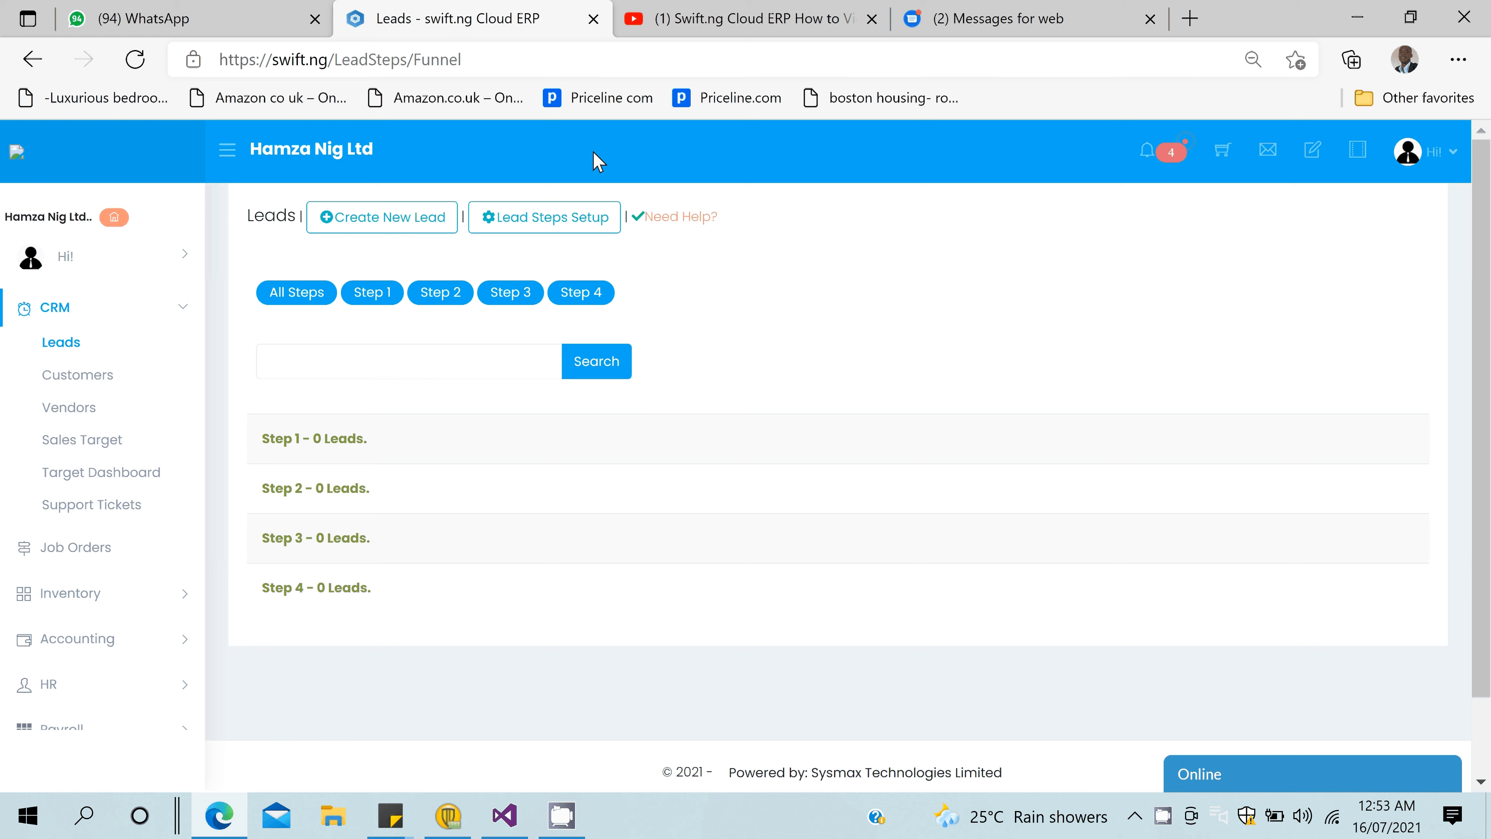
pyautogui.click(536, 233)
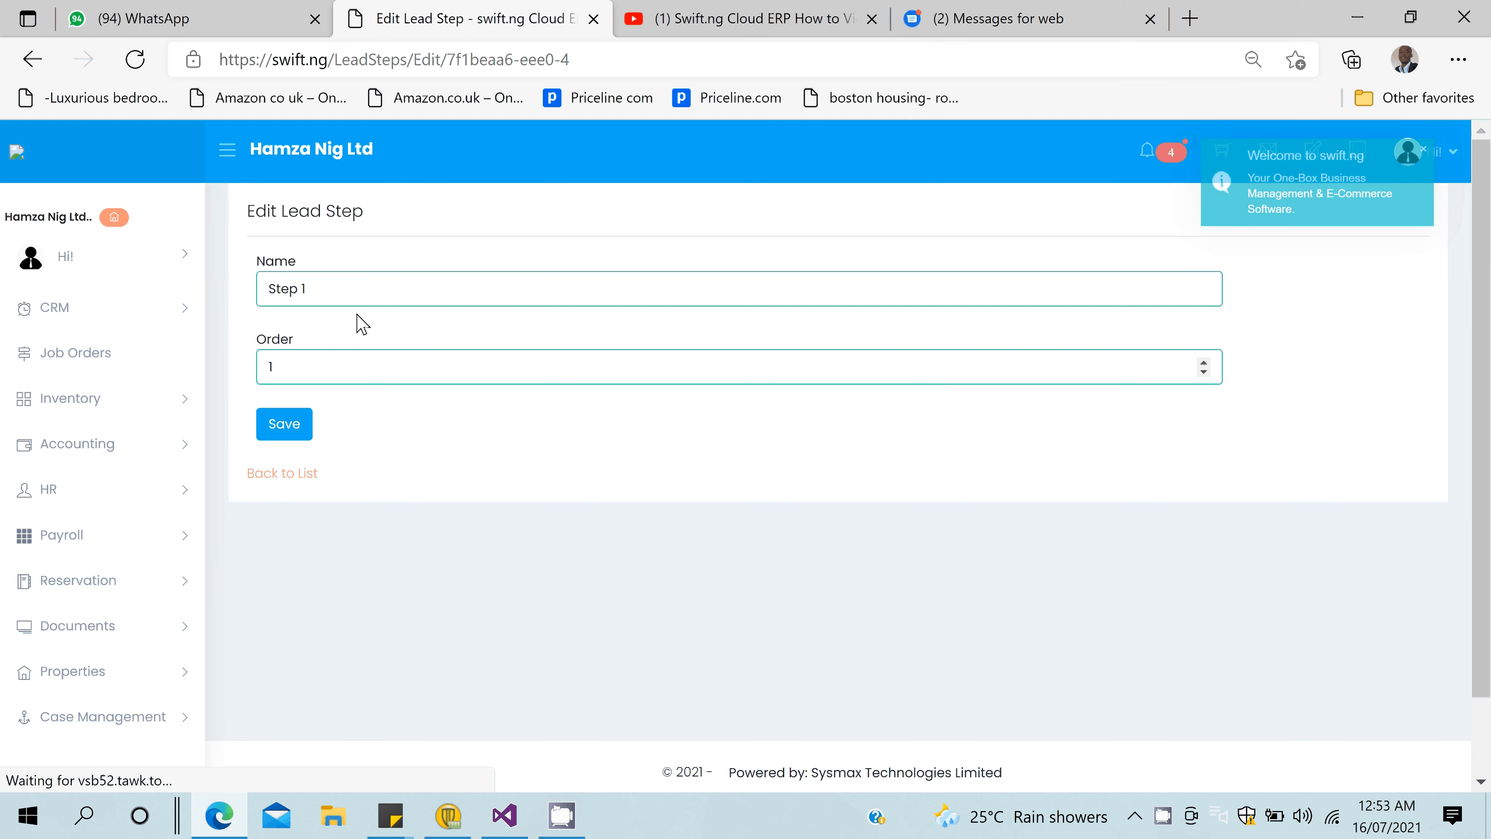
# - Rename lead Step 1 to 'First Contact' and Step 2 to 'Presentation'
pyautogui.hotkey('ctrl', 'a')
pyautogui.write('Fi')
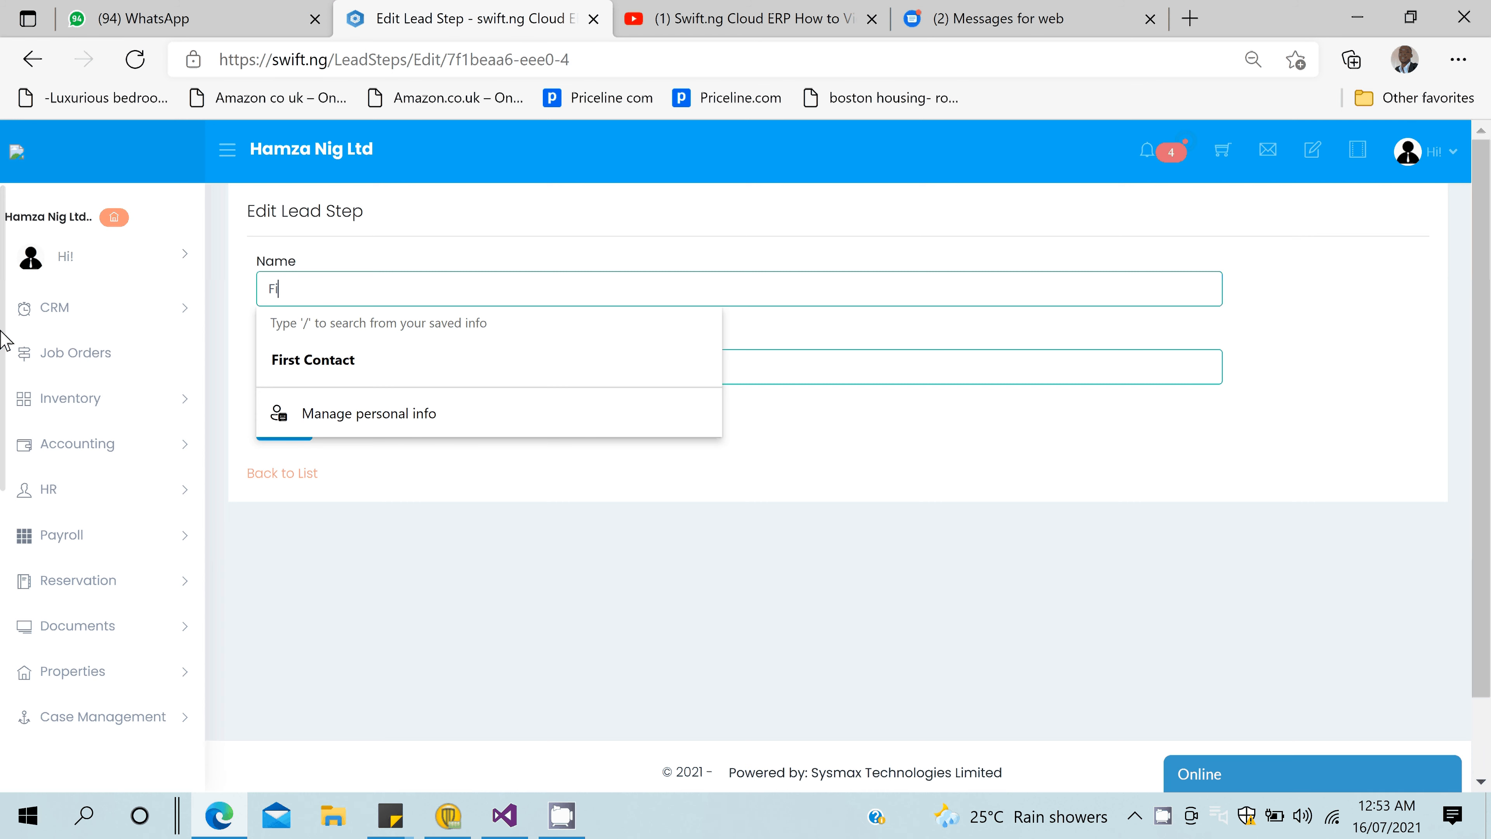
pyautogui.write('rst Contact')
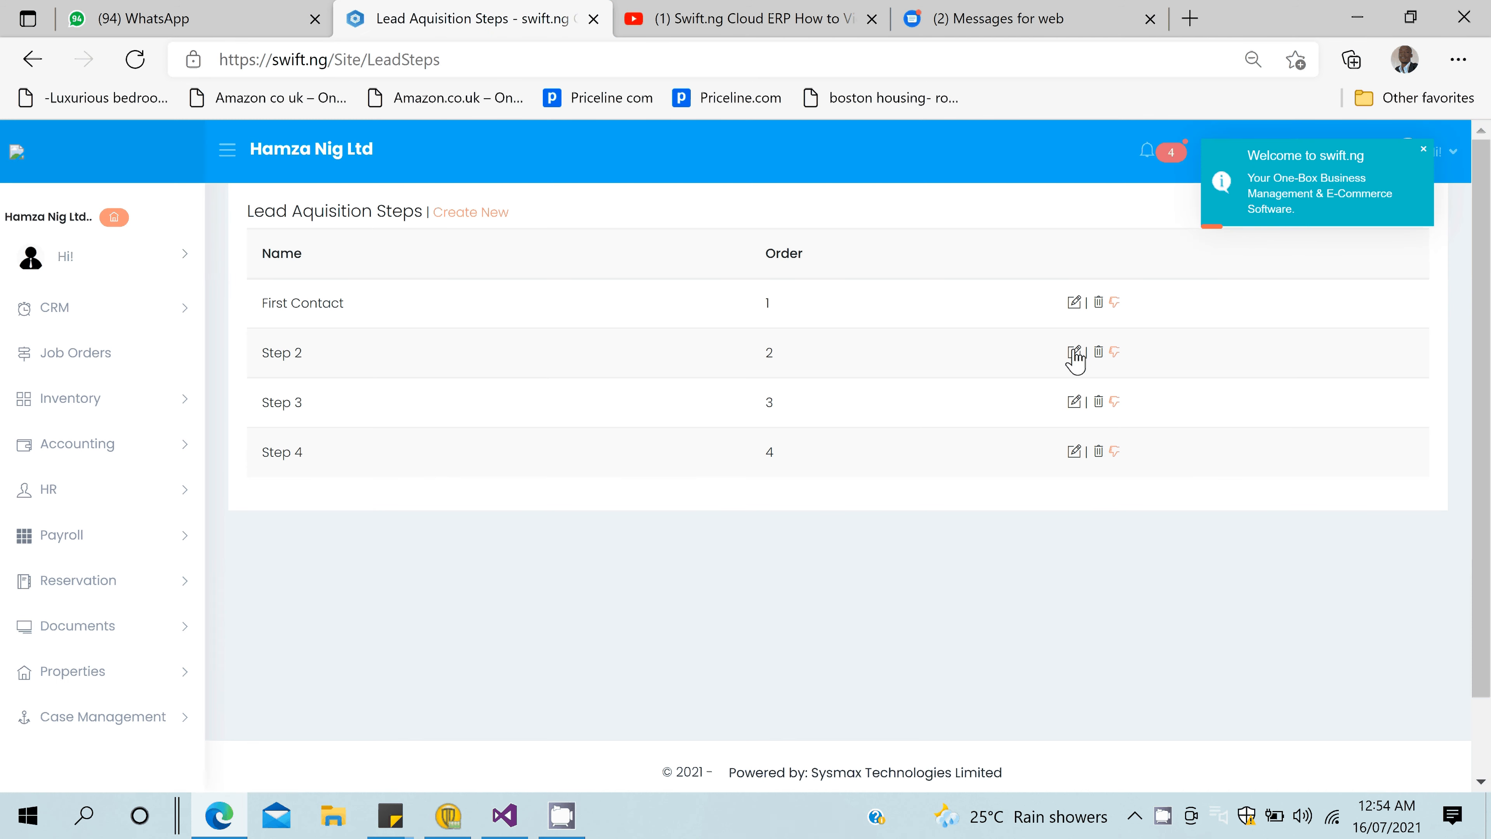
pyautogui.click(1074, 353)
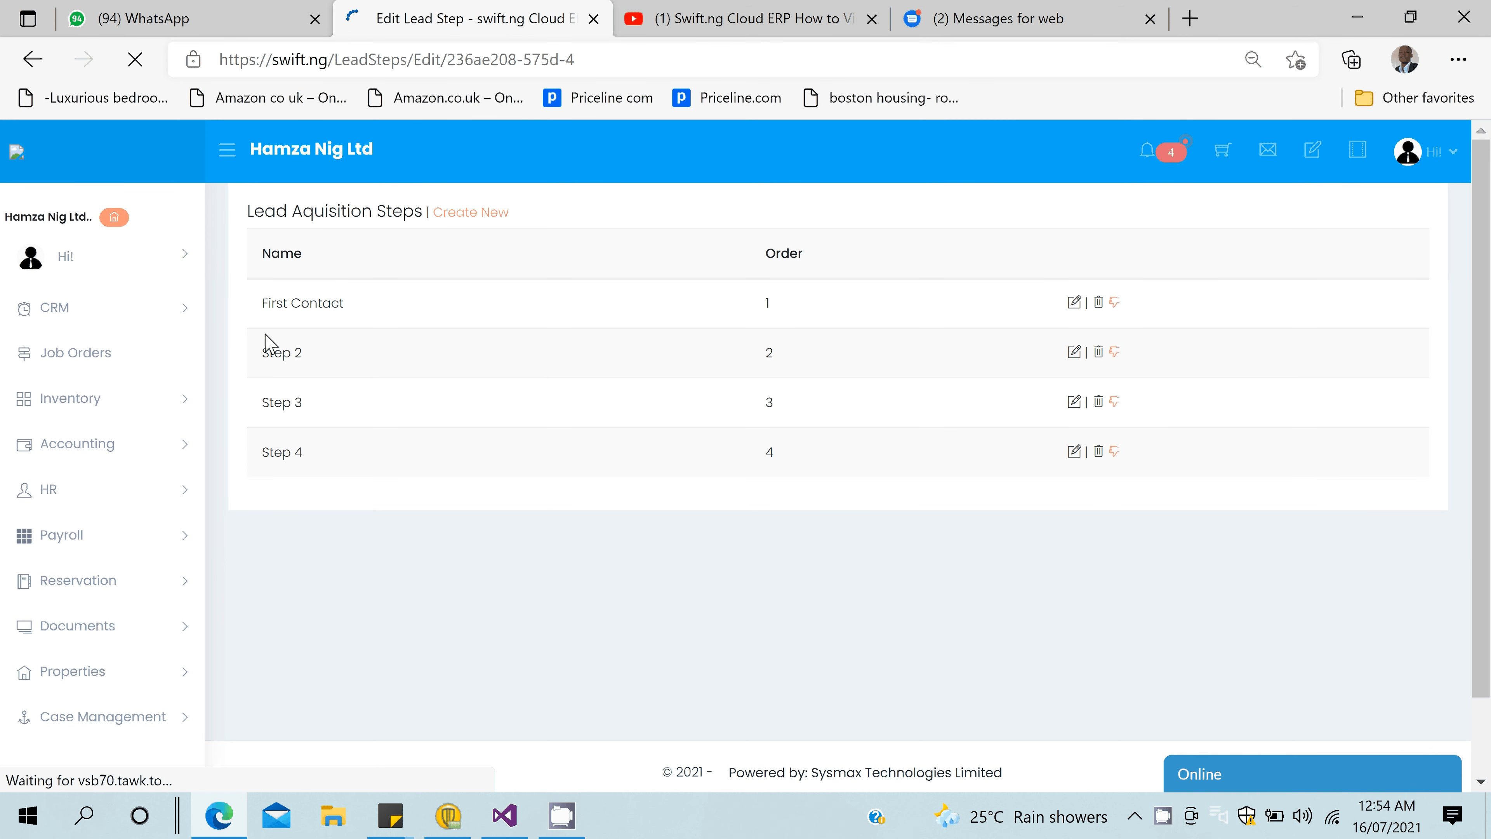
pyautogui.click(331, 289)
pyautogui.hotkey('ctrl', 'a')
pyautogui.write('Pre')
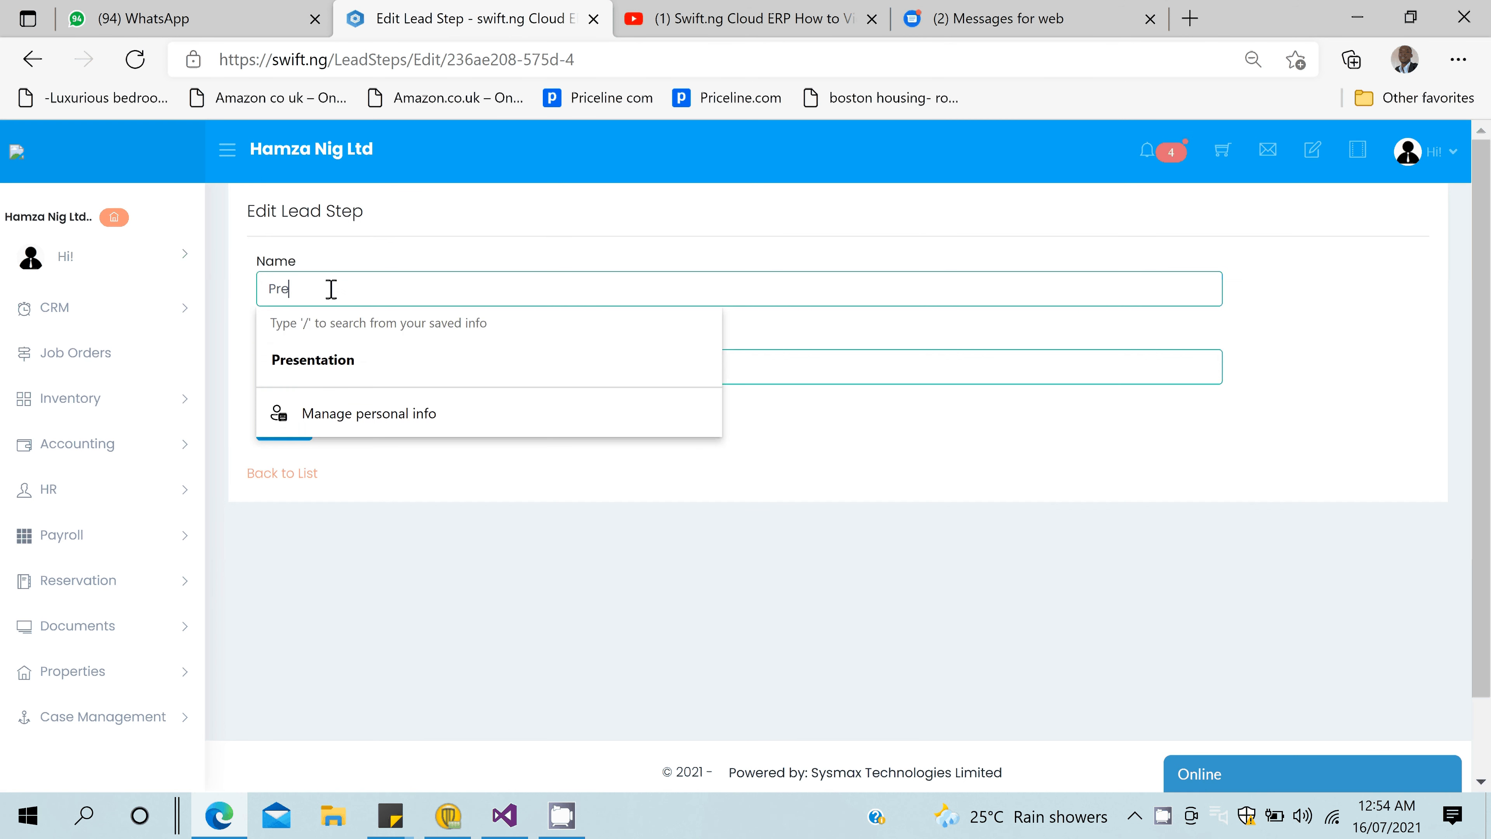
pyautogui.write('sentation')
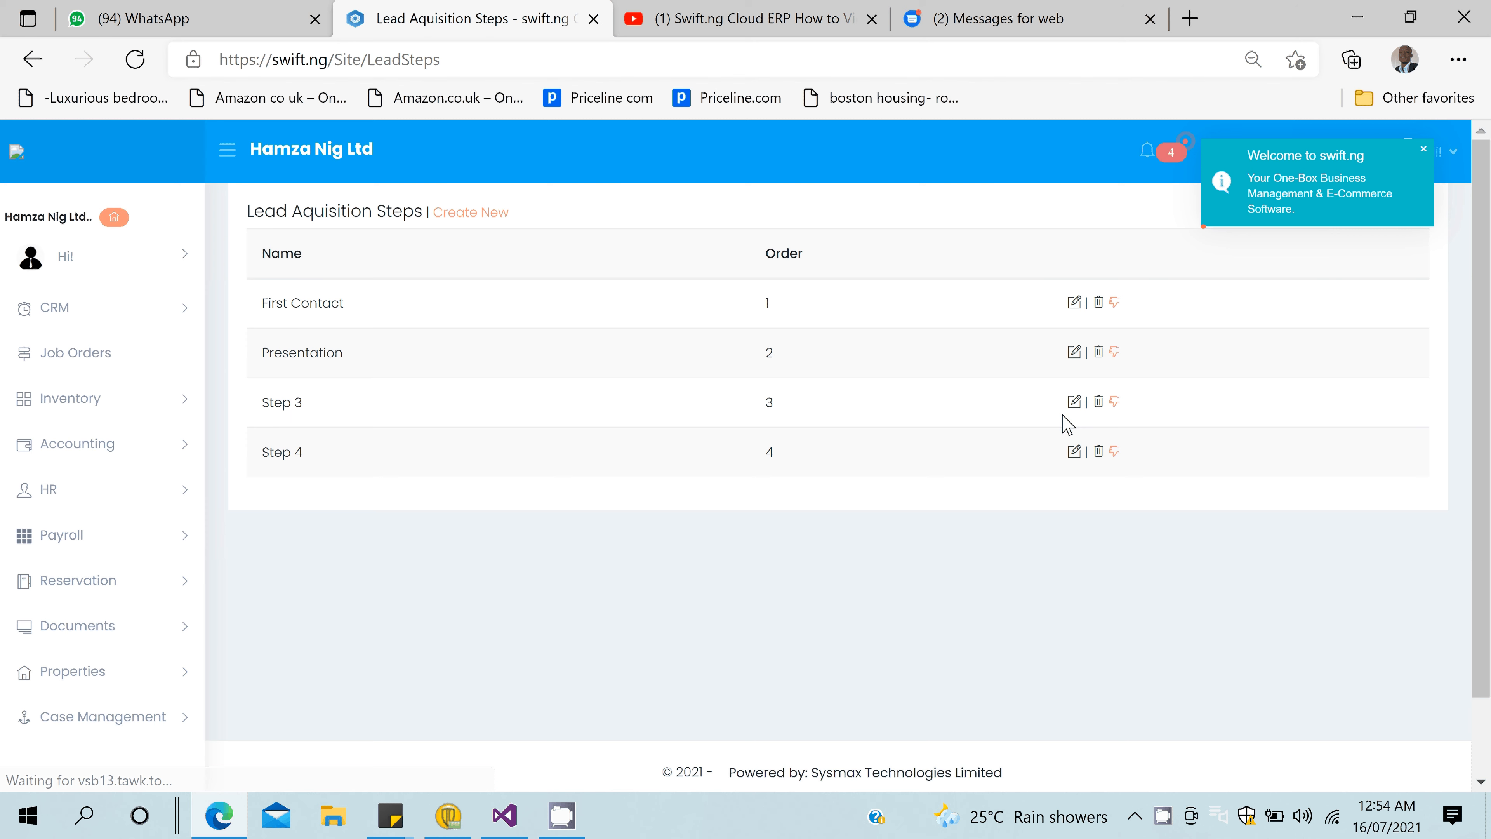
pyautogui.click(1074, 401)
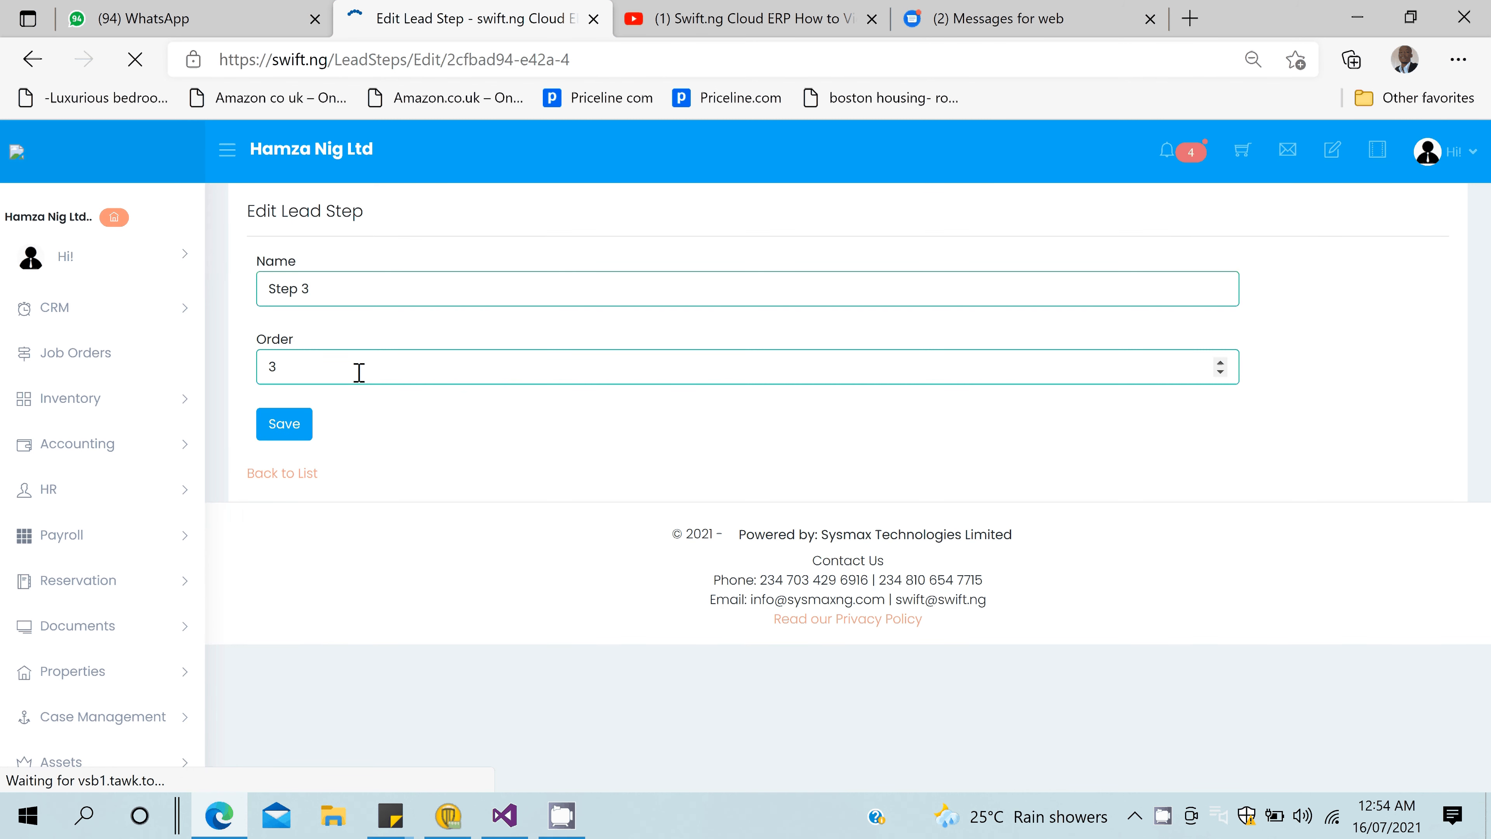
# - Rename lead Step 3 to 'Issue an Invoice' and save it
pyautogui.tripleClick(319, 282)
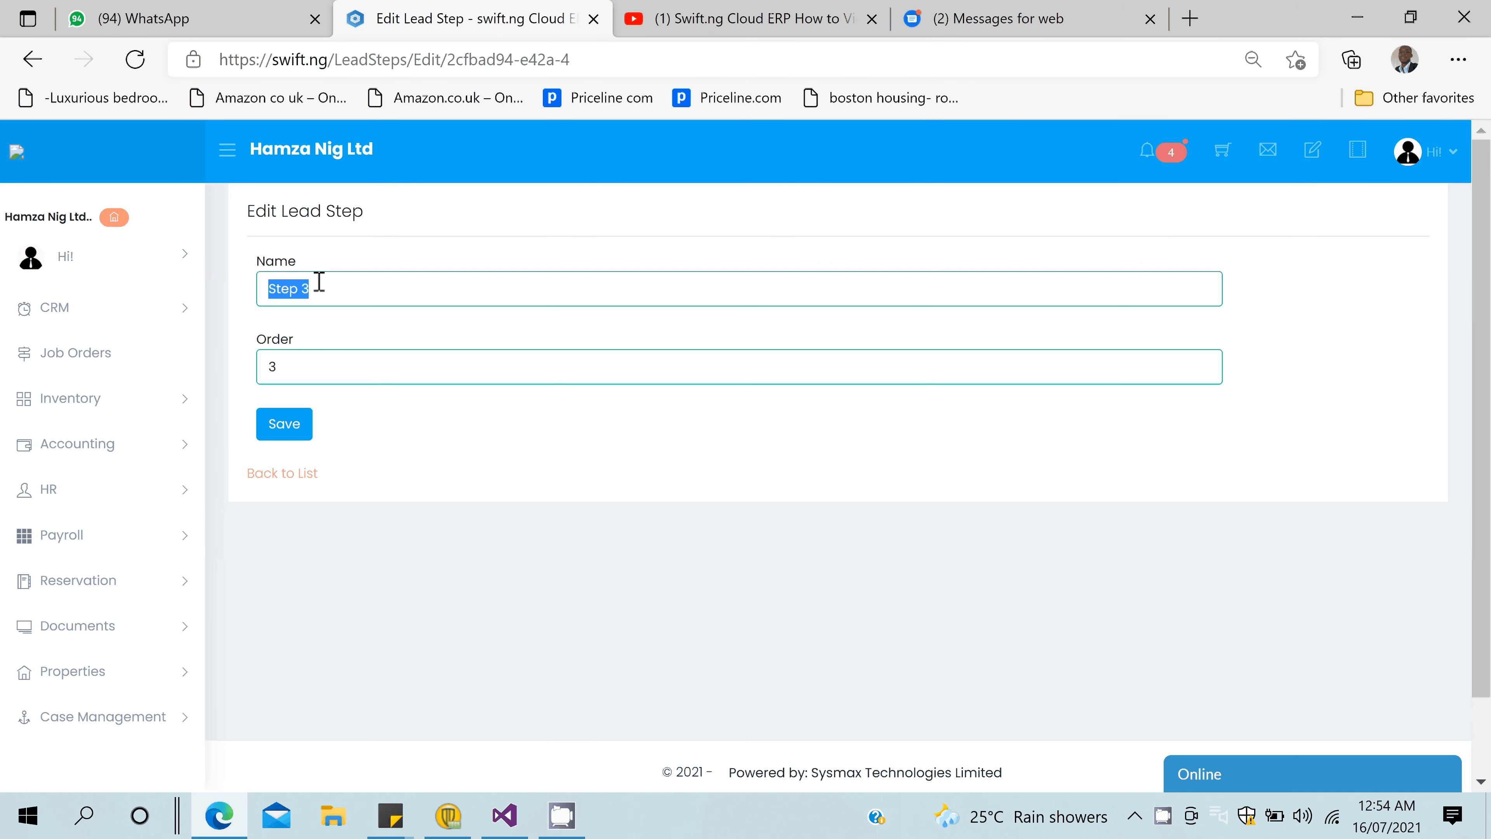
pyautogui.write('Issue a')
pyautogui.write('Invoice')
pyautogui.press('Return')
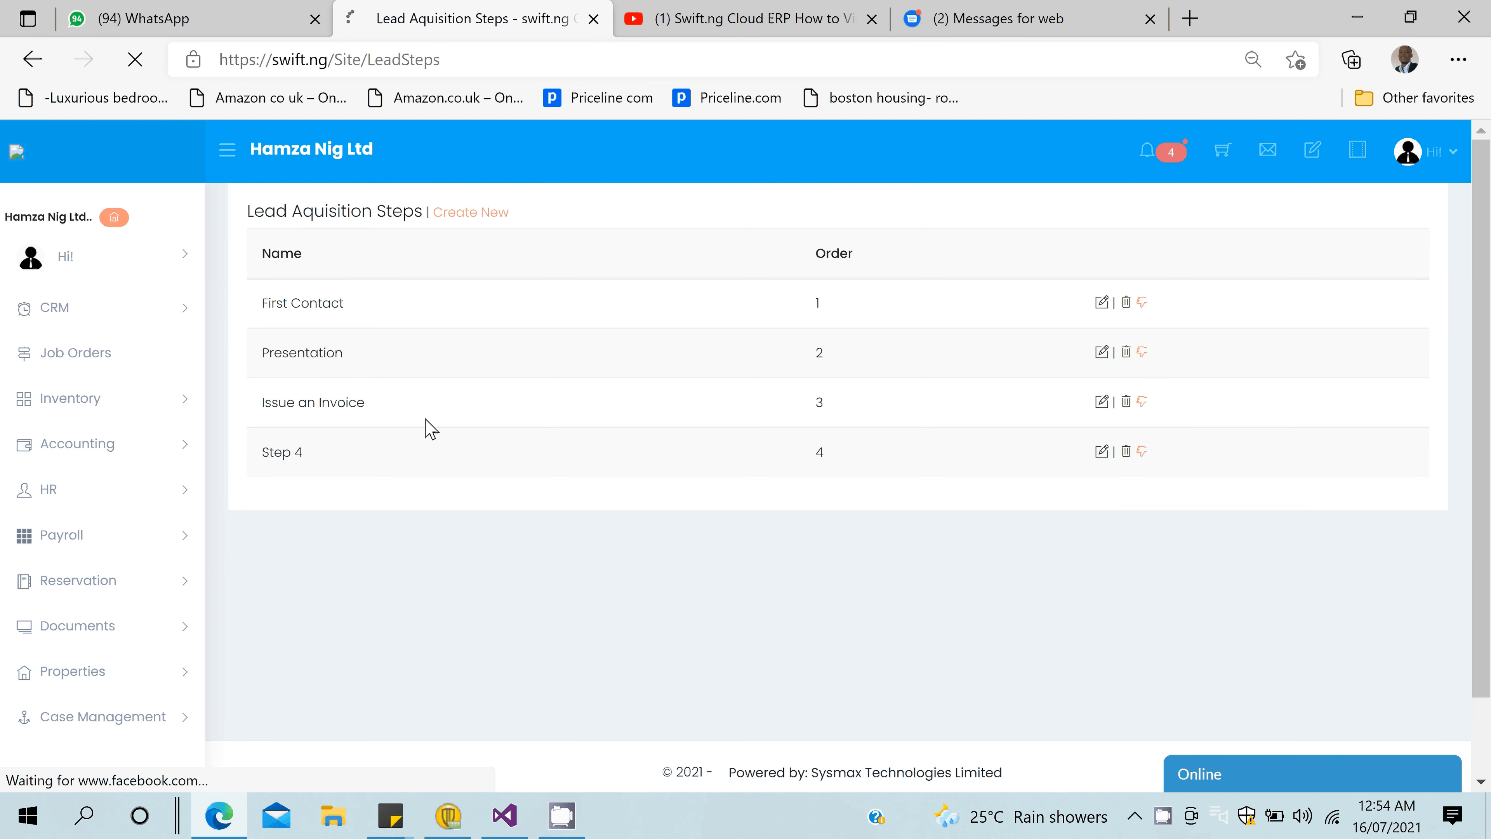
# - Rename Step 4 to 'Makes Payment', then start a new lead under CRM > Leads
pyautogui.moveTo(269, 289); pyautogui.dragTo(318, 294)
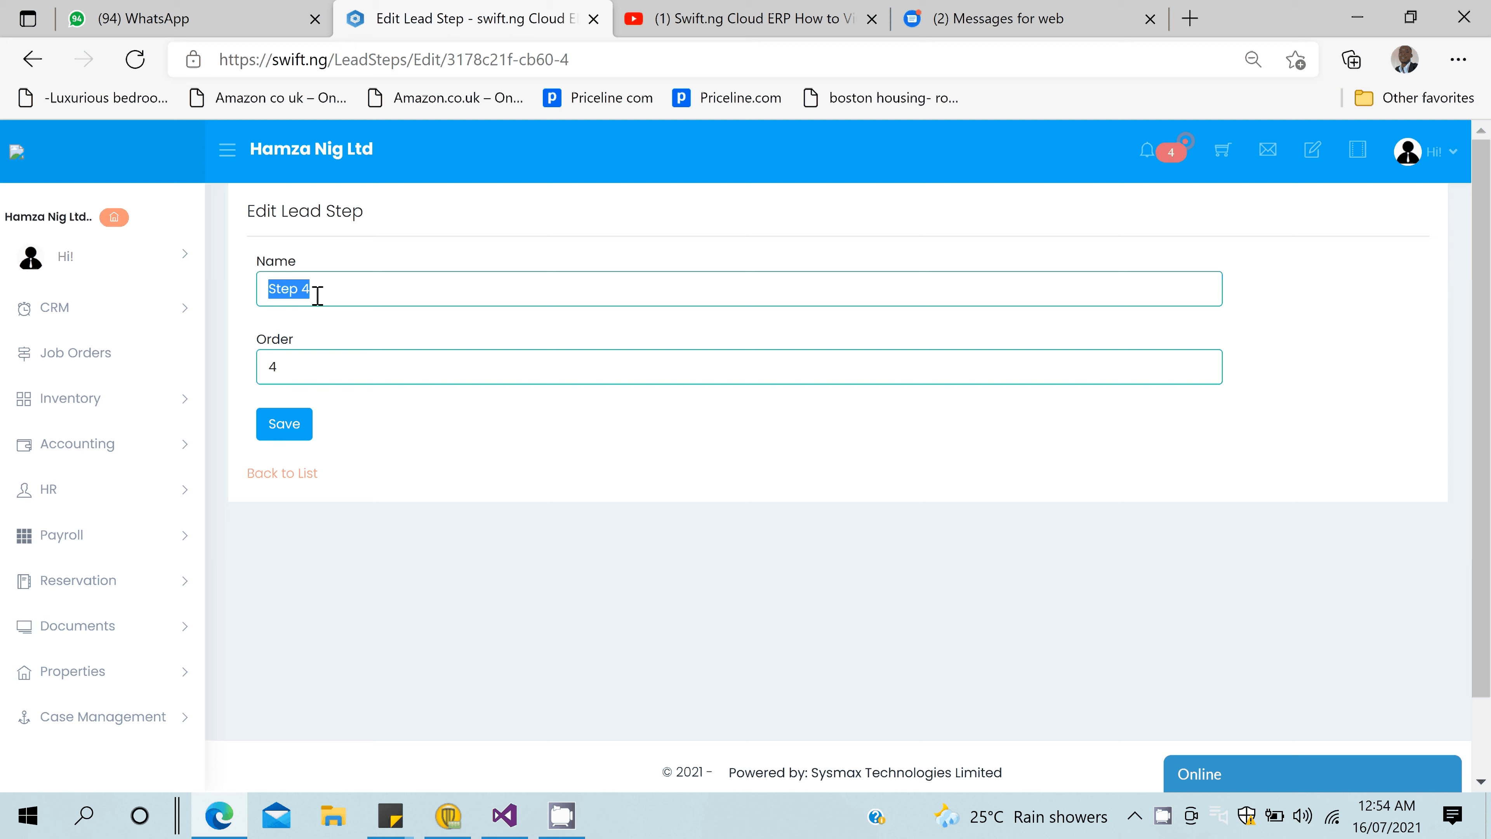
pyautogui.write('Makes Payment')
pyautogui.press('Return')
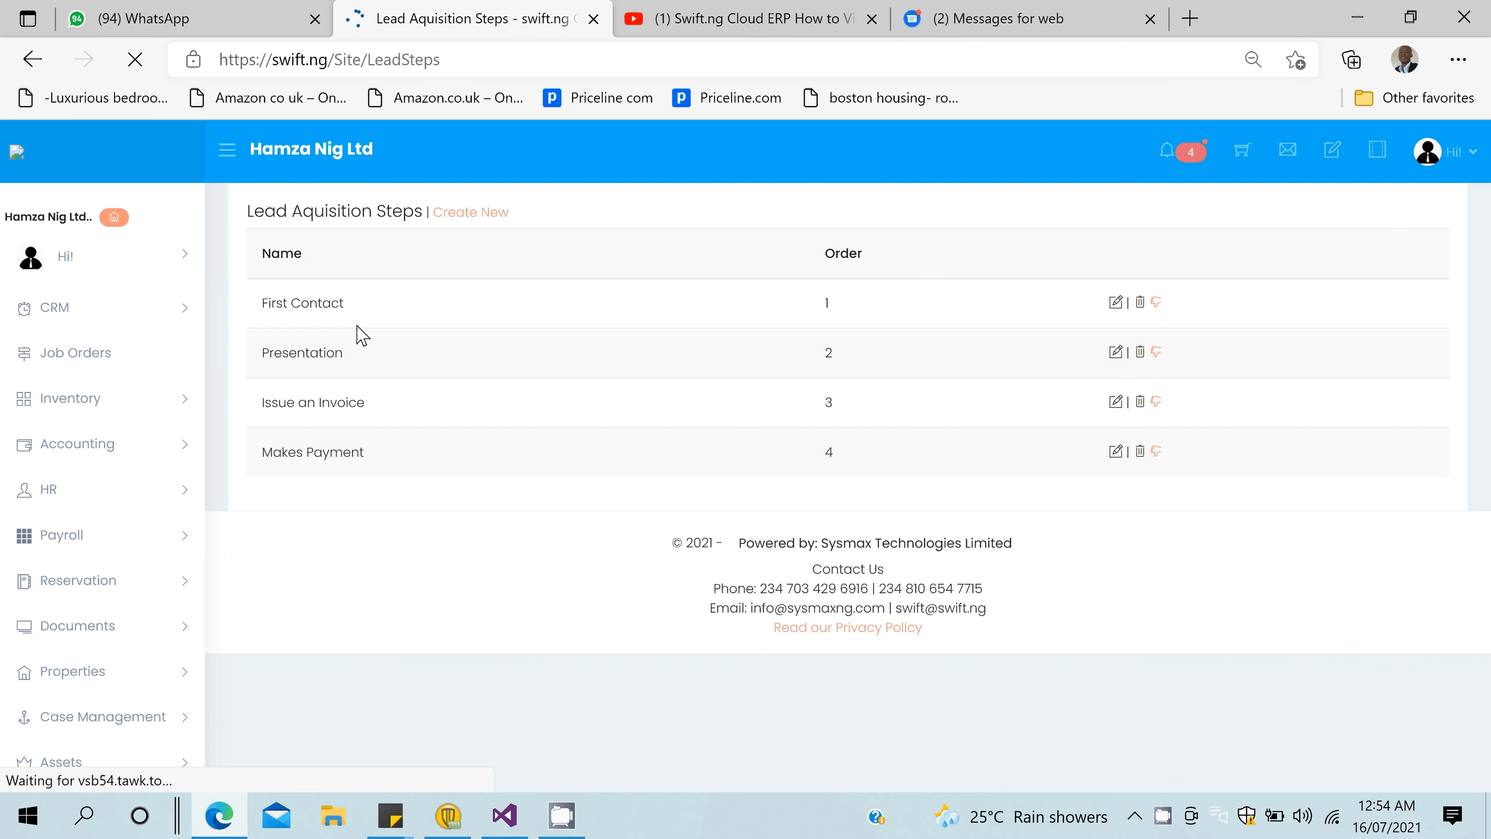
pyautogui.click(57, 308)
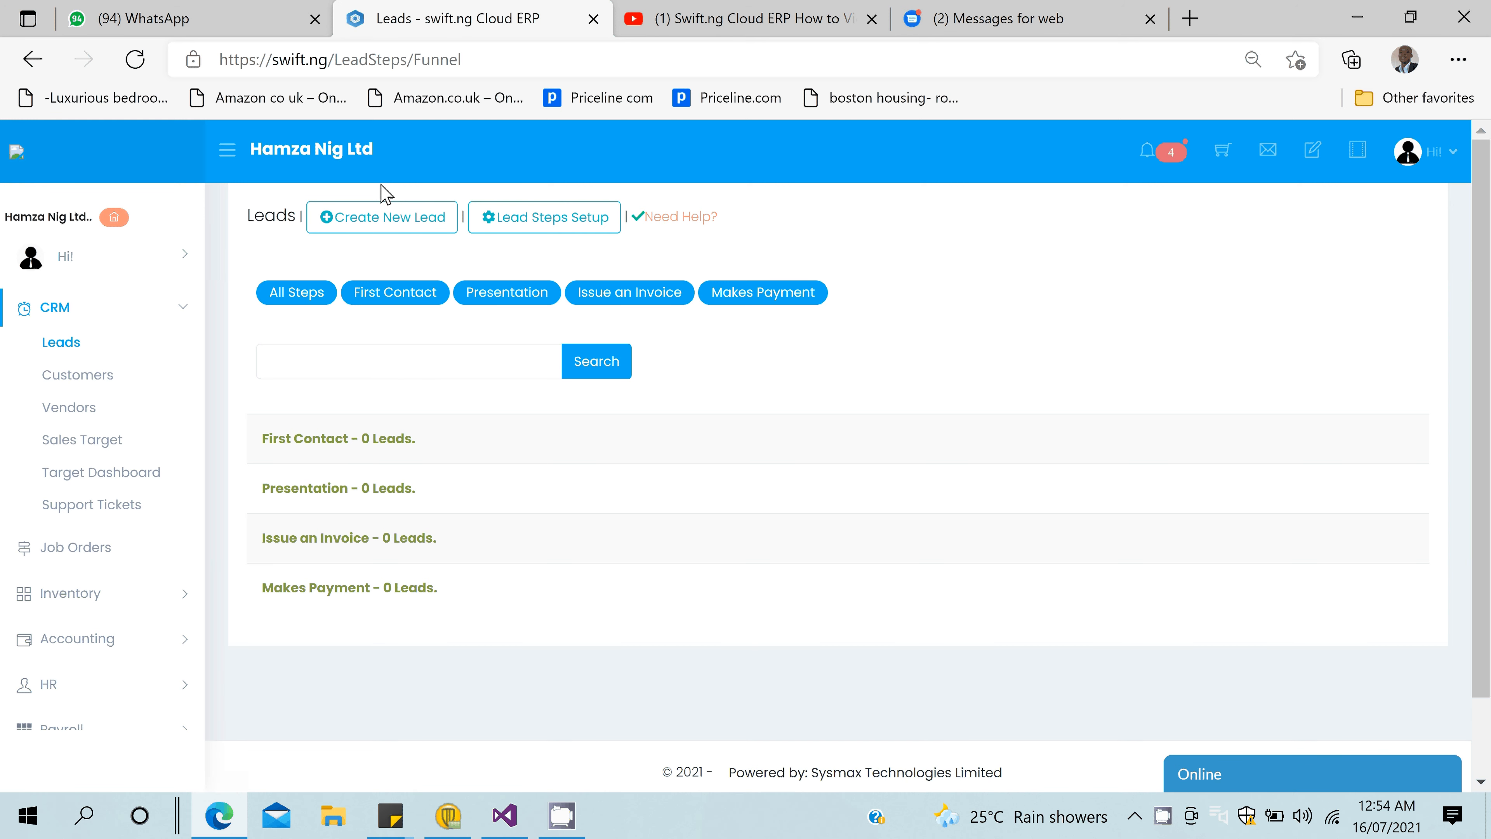
pyautogui.click(361, 238)
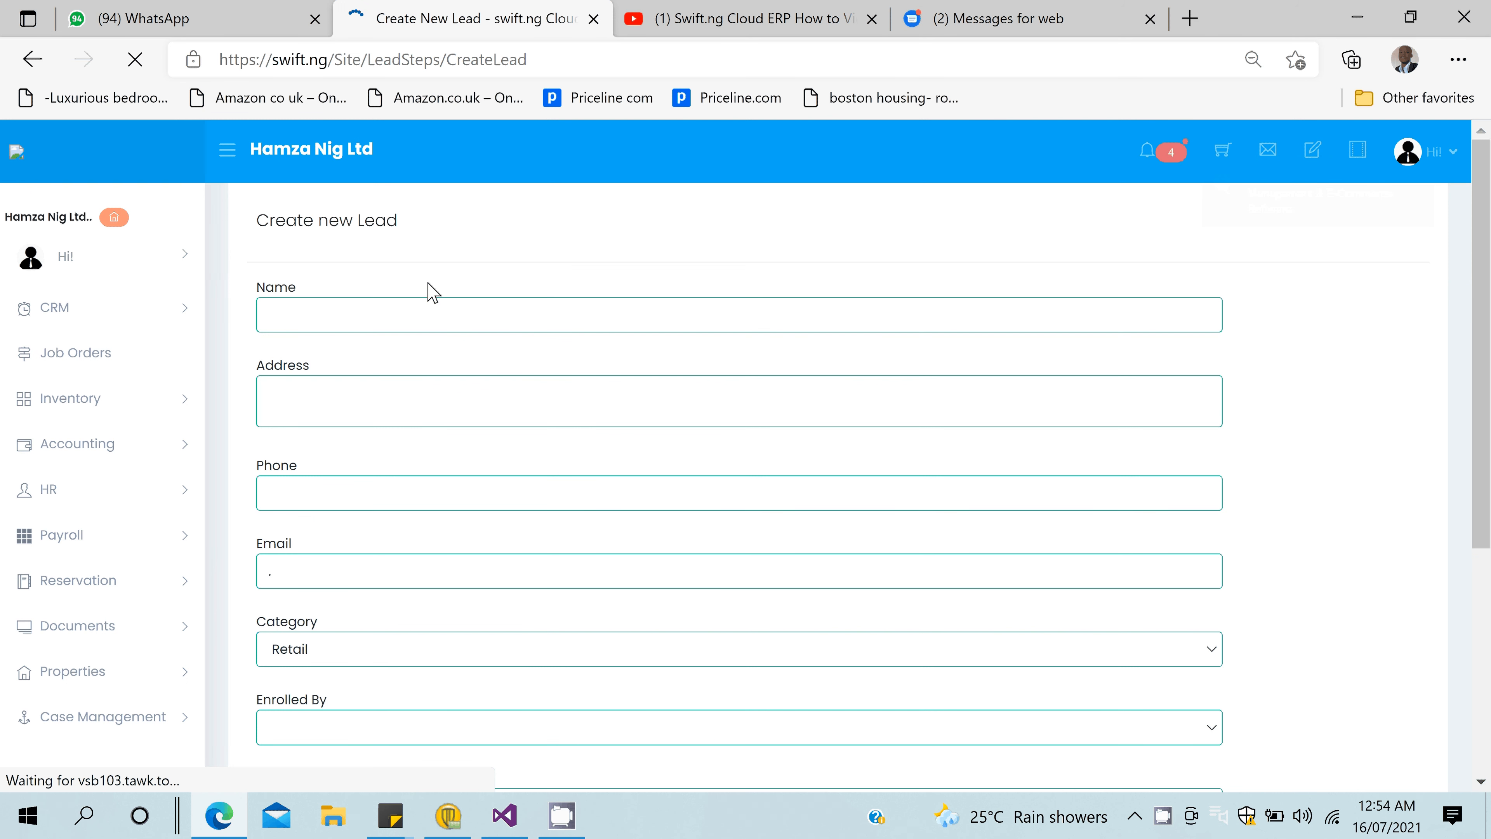
# - Enter the new lead's full name, address and corrected phone number
pyautogui.click(402, 312)
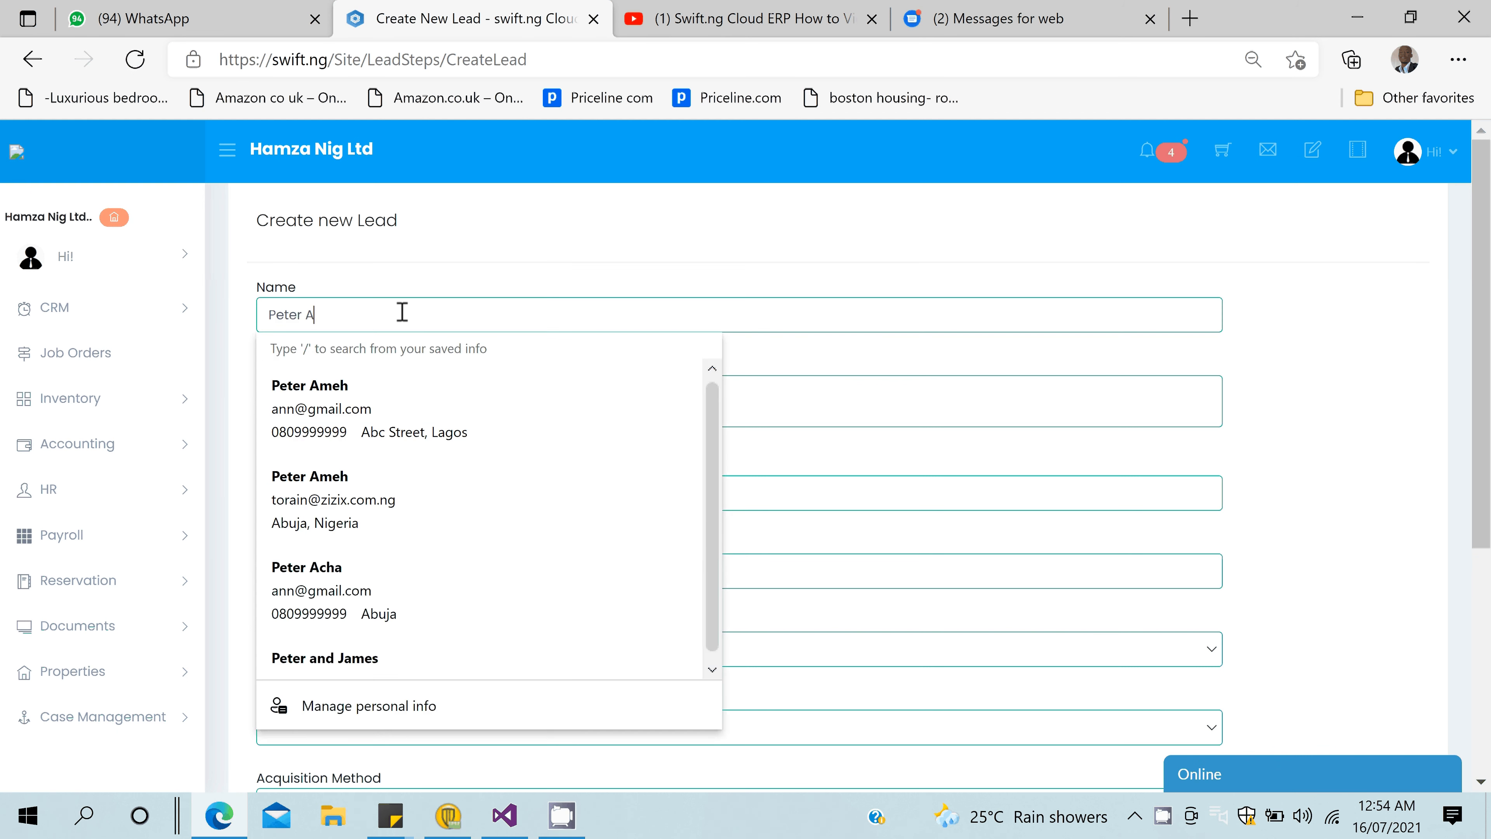
pyautogui.press('Tab')
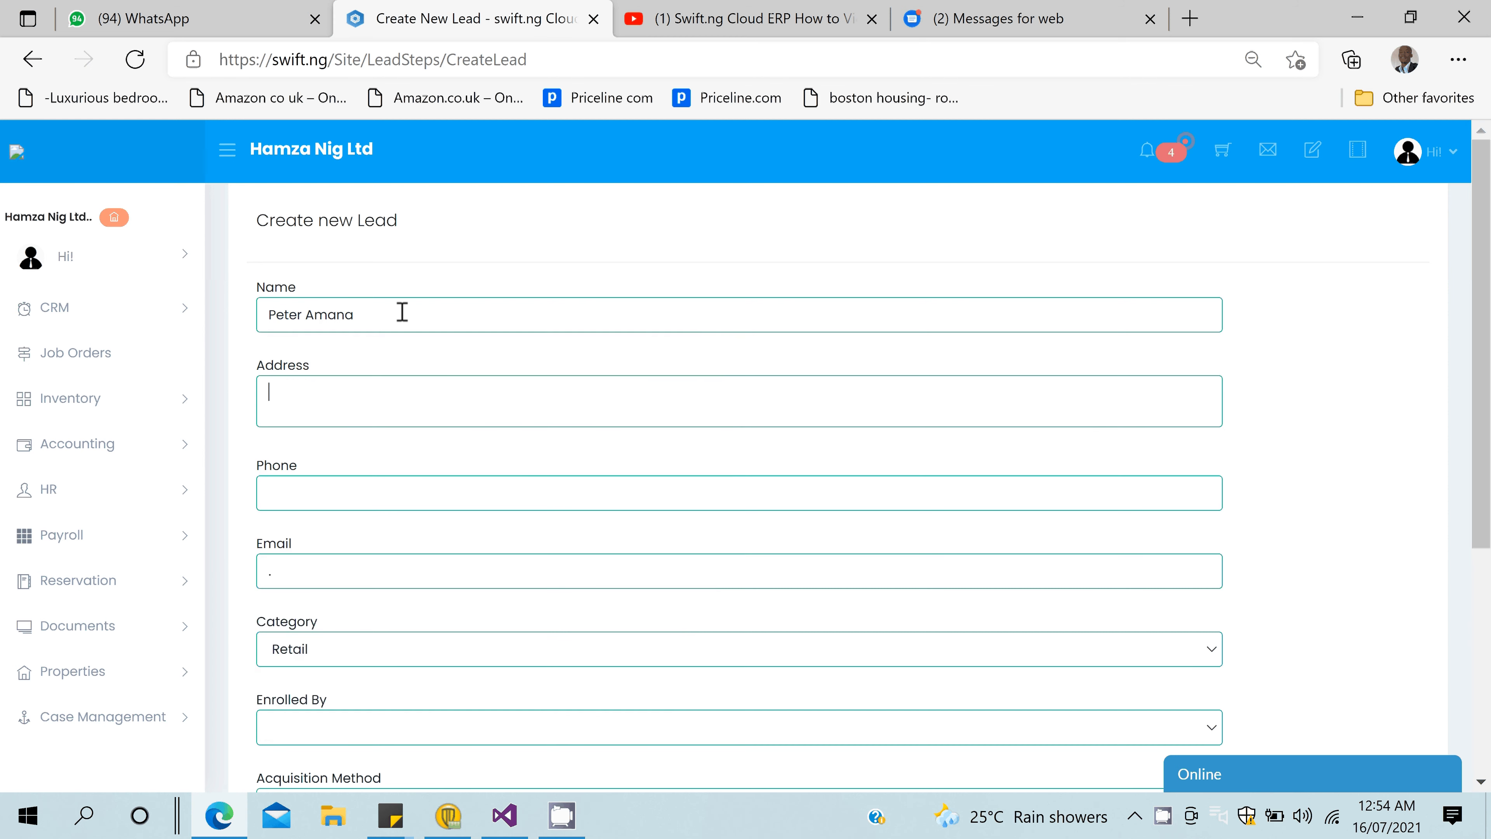
pyautogui.write('Lagos, Nigeria')
pyautogui.click(357, 483)
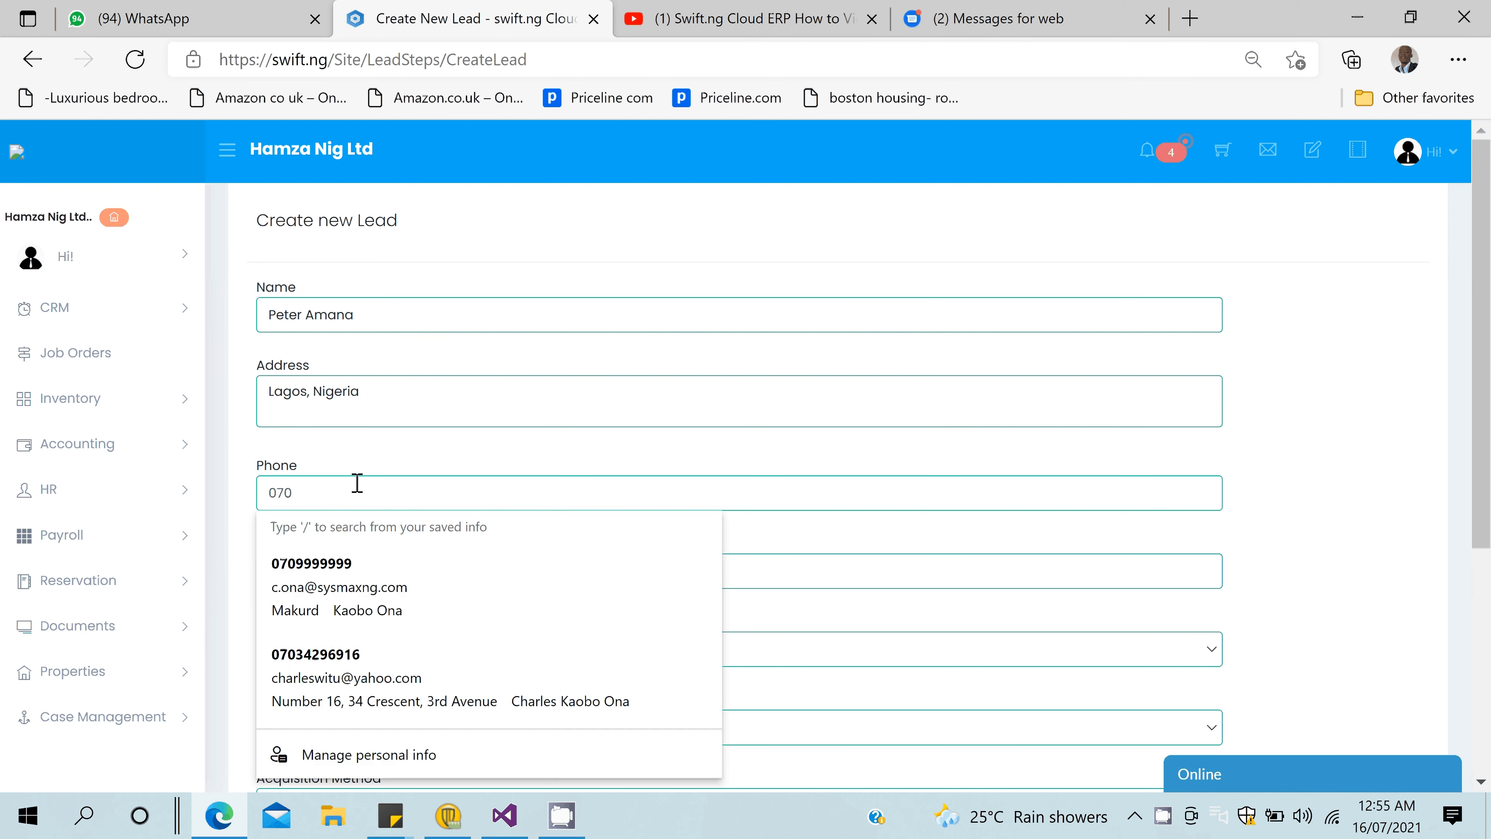
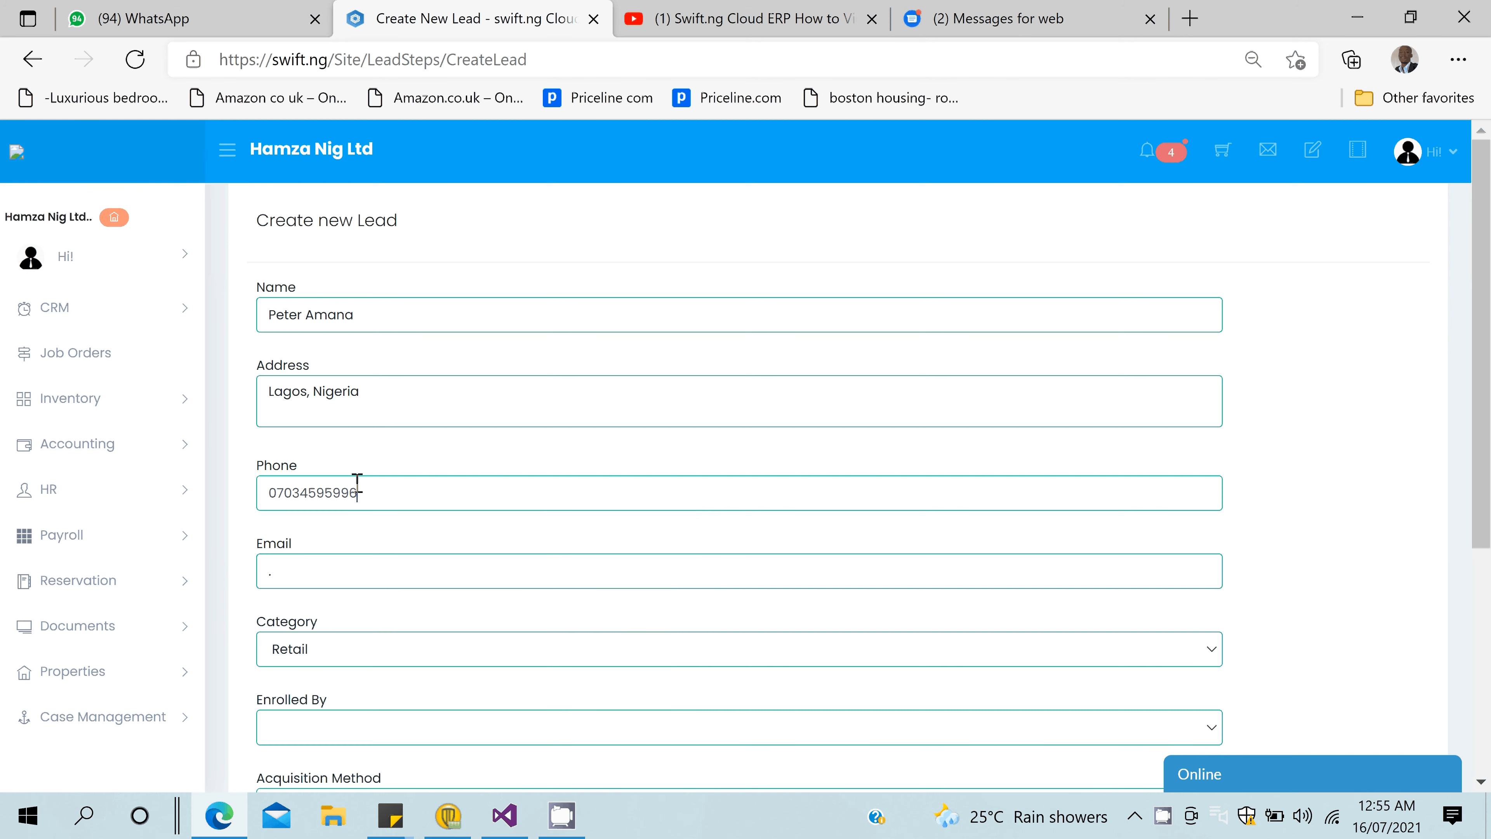
# - Add the lead's email, keep Retail category and First Contact step, and create the lead
pyautogui.click(332, 580)
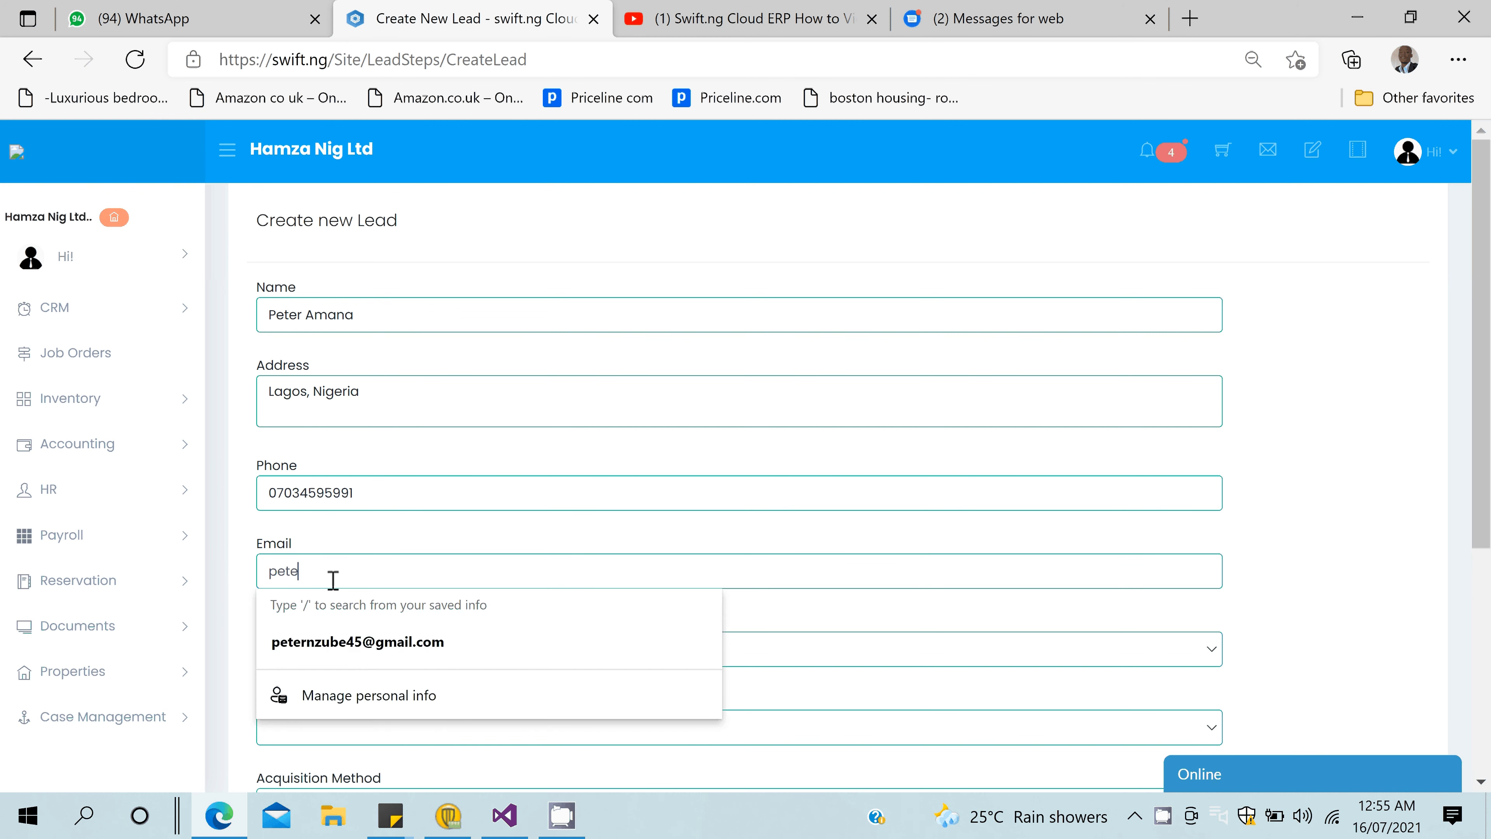
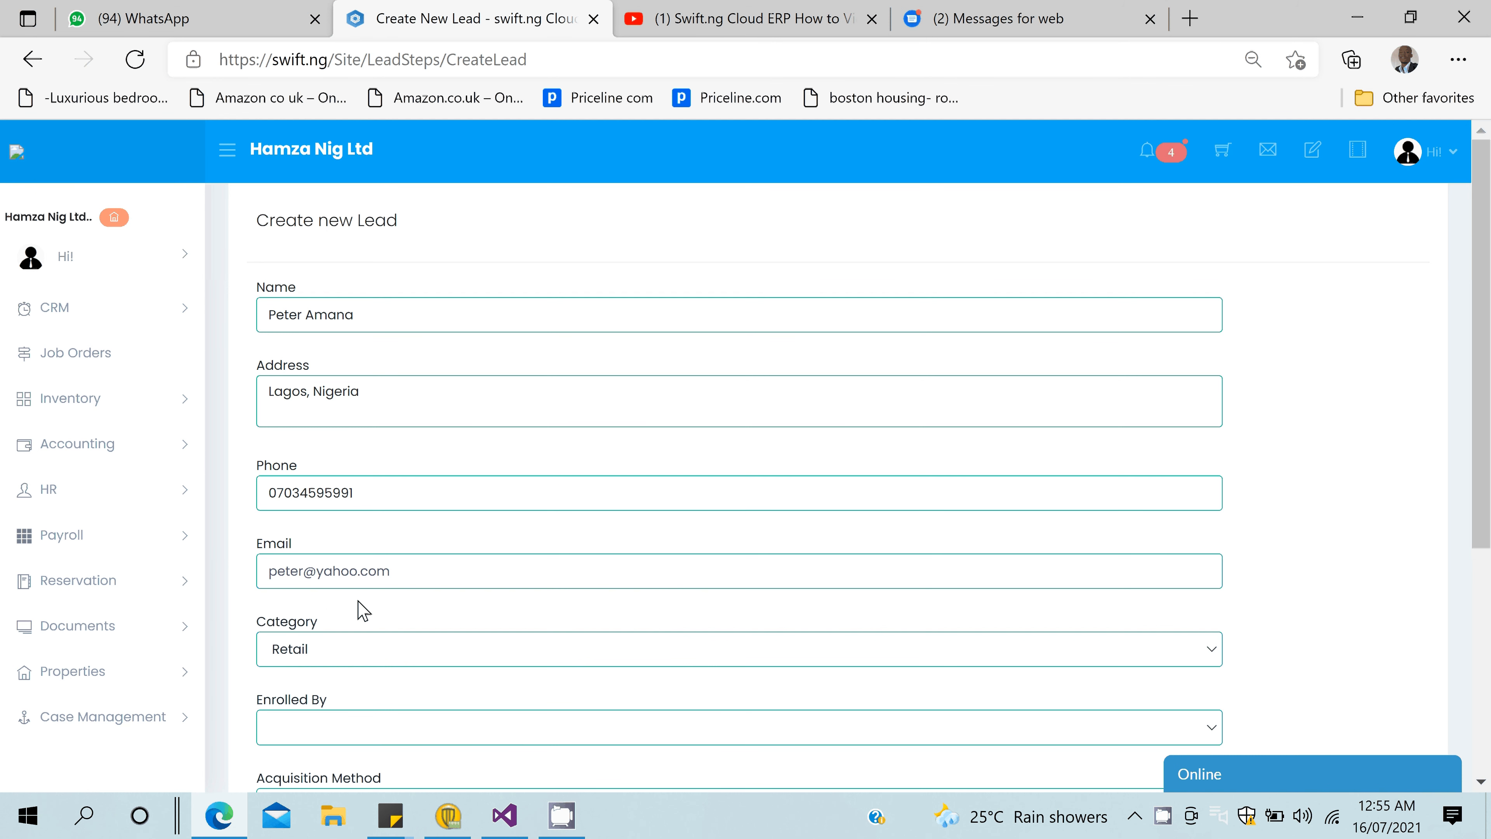
pyautogui.click(366, 649)
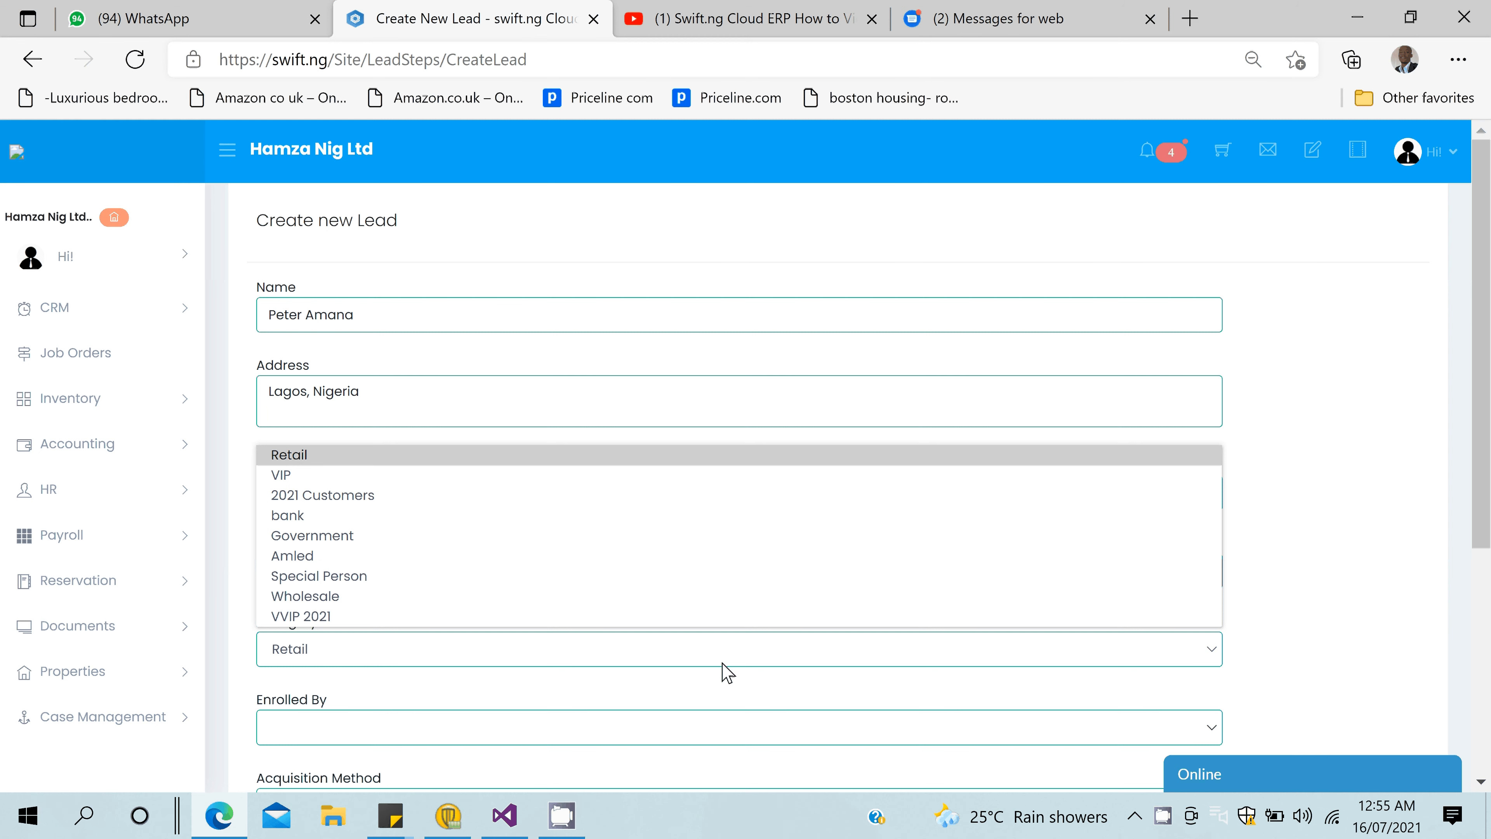
pyautogui.click(1477, 560)
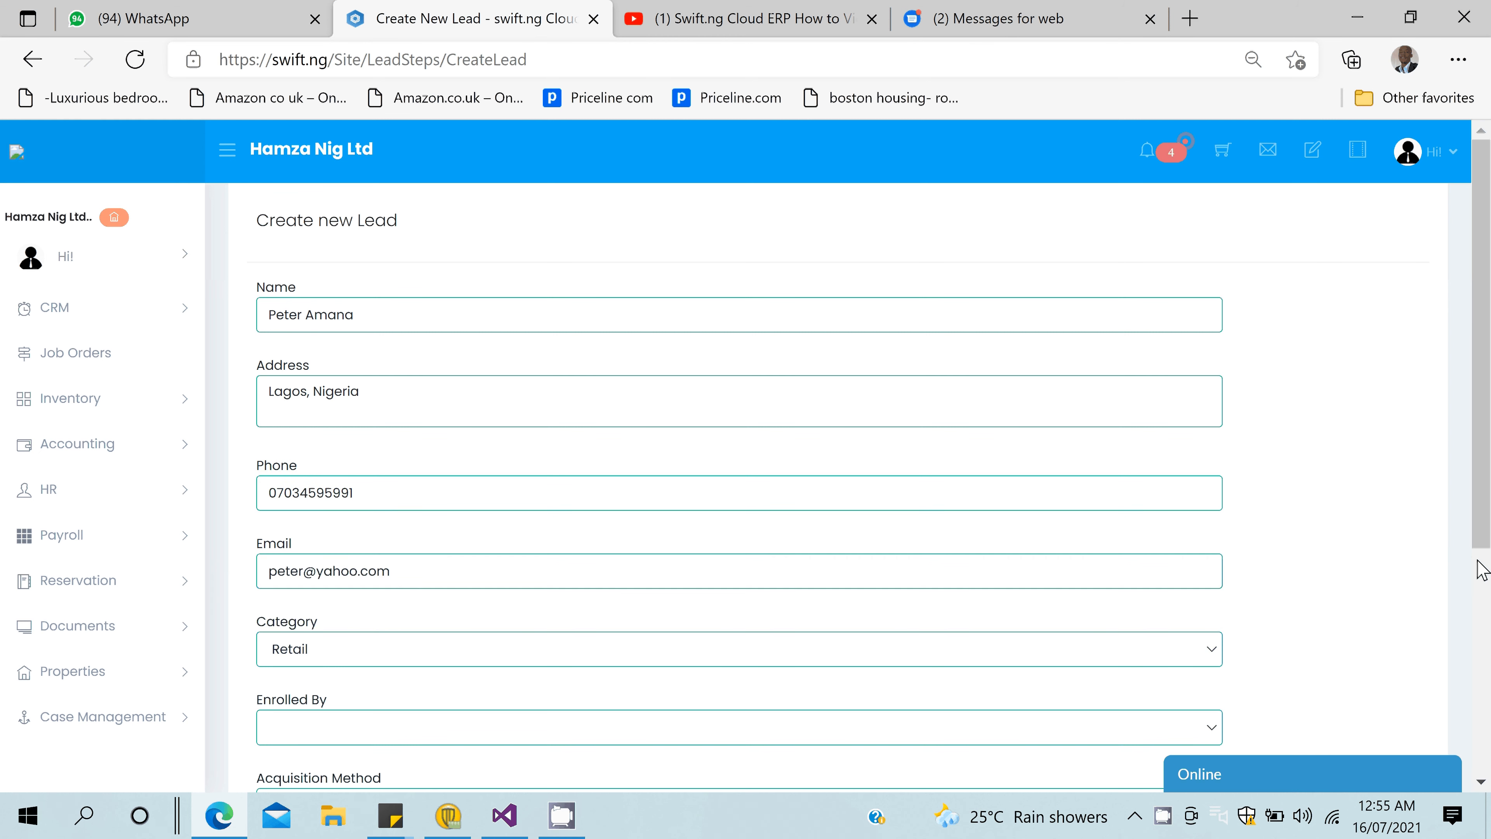
pyautogui.moveTo(1479, 561); pyautogui.dragTo(1485, 781)
pyautogui.click(335, 550)
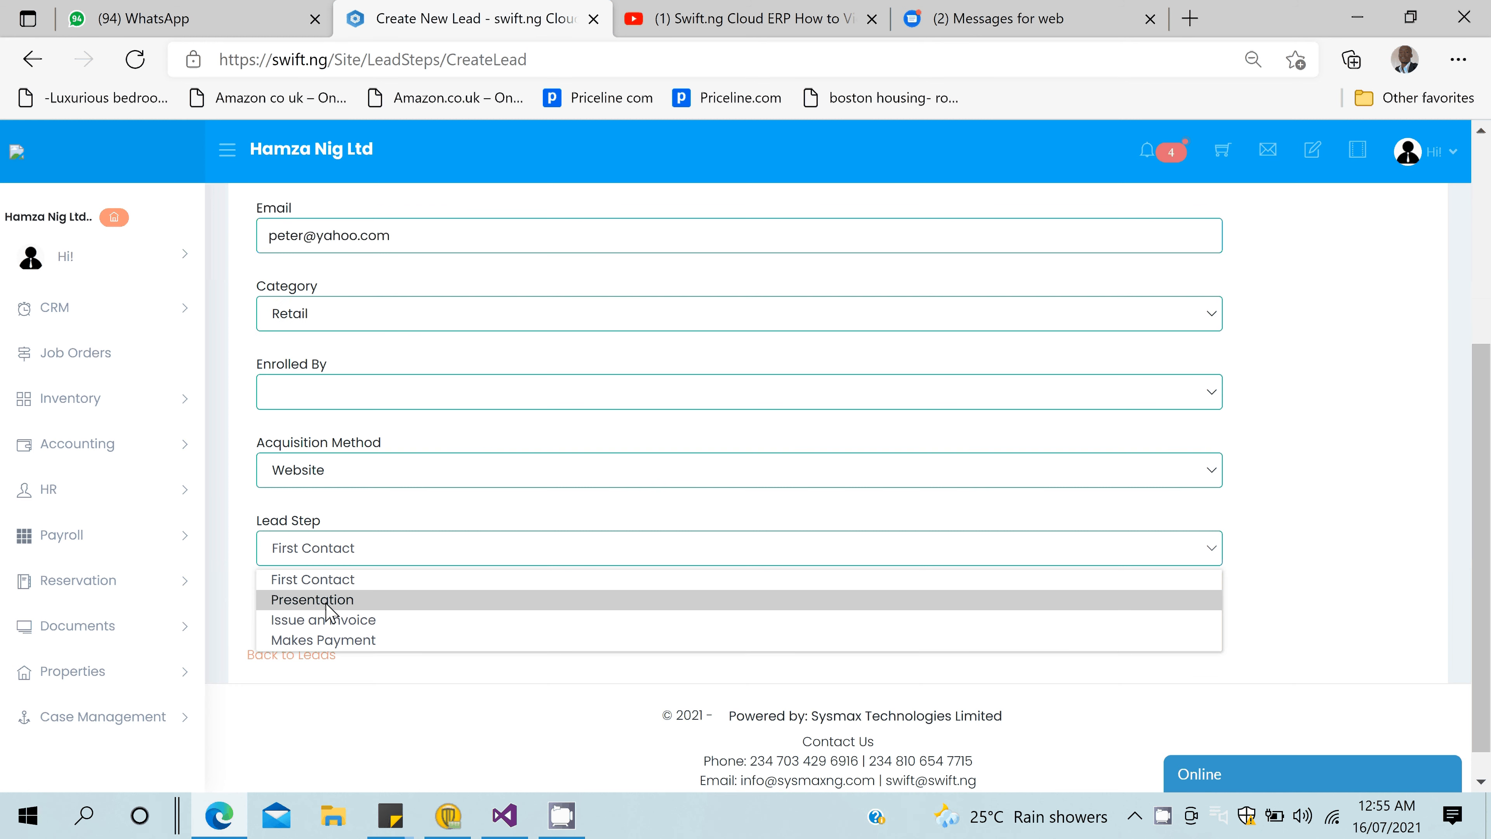
pyautogui.click(304, 580)
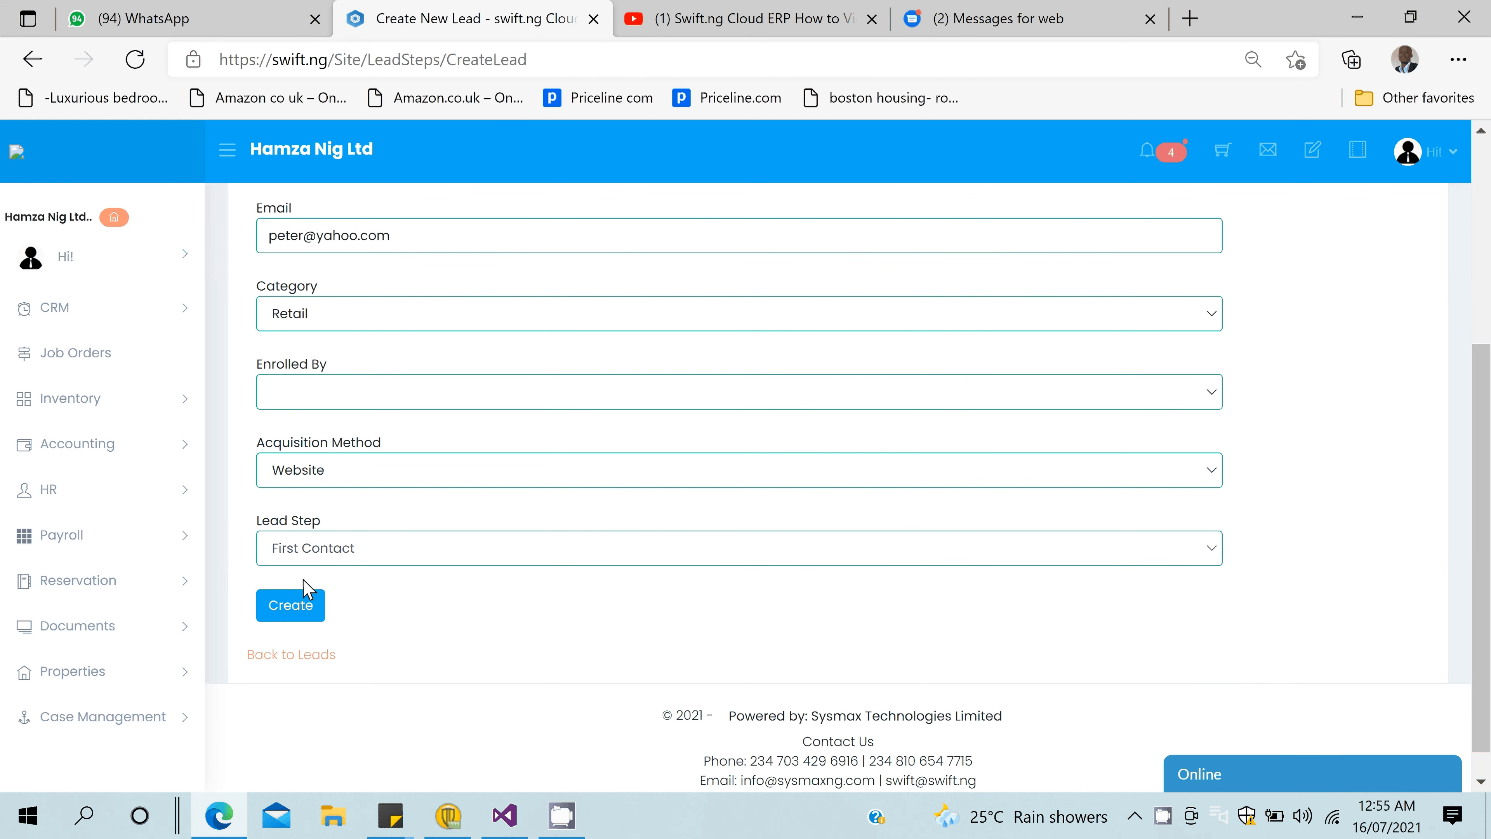
pyautogui.click(299, 602)
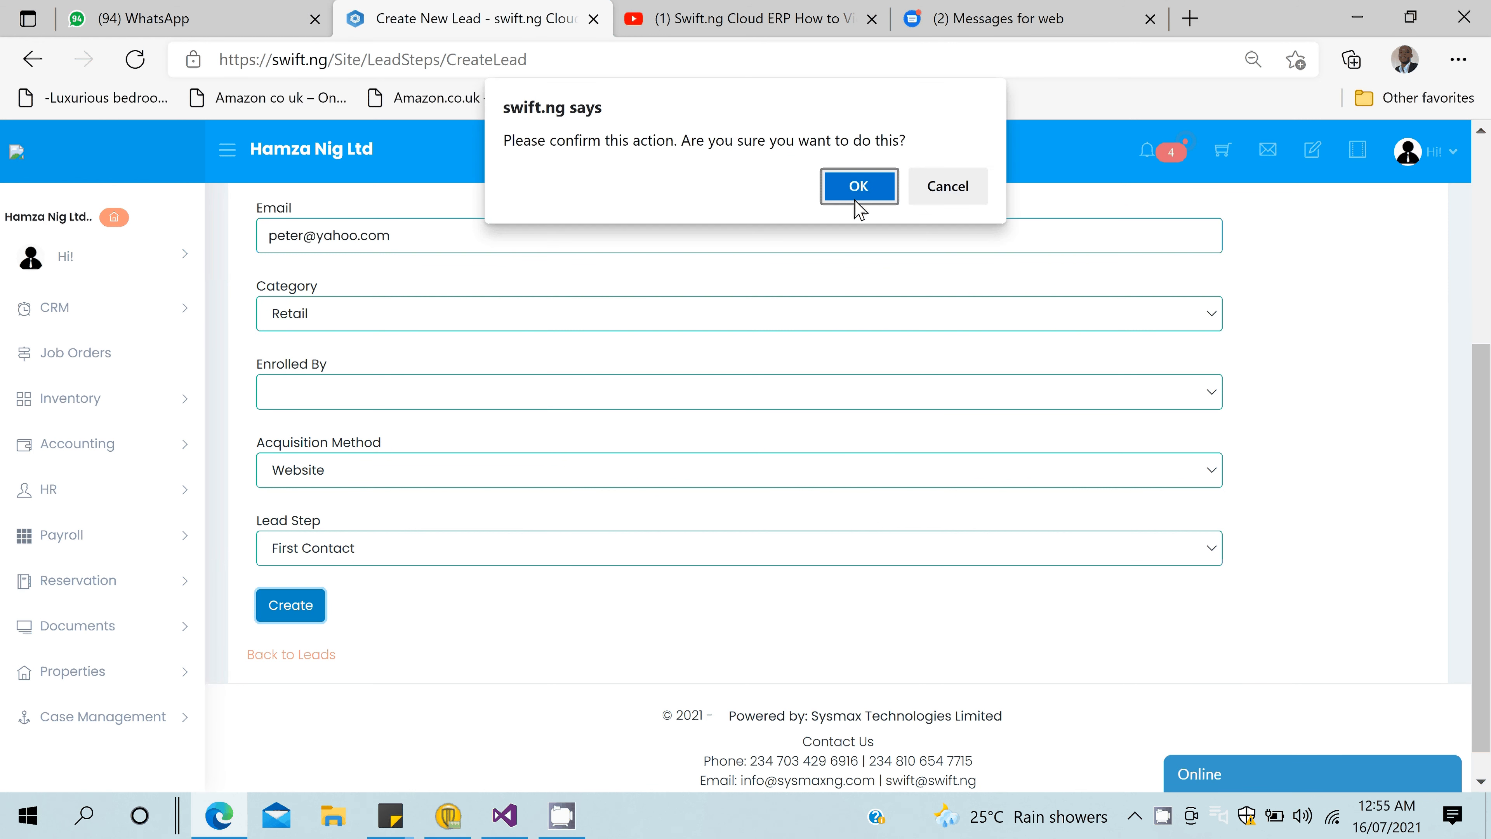
pyautogui.click(858, 187)
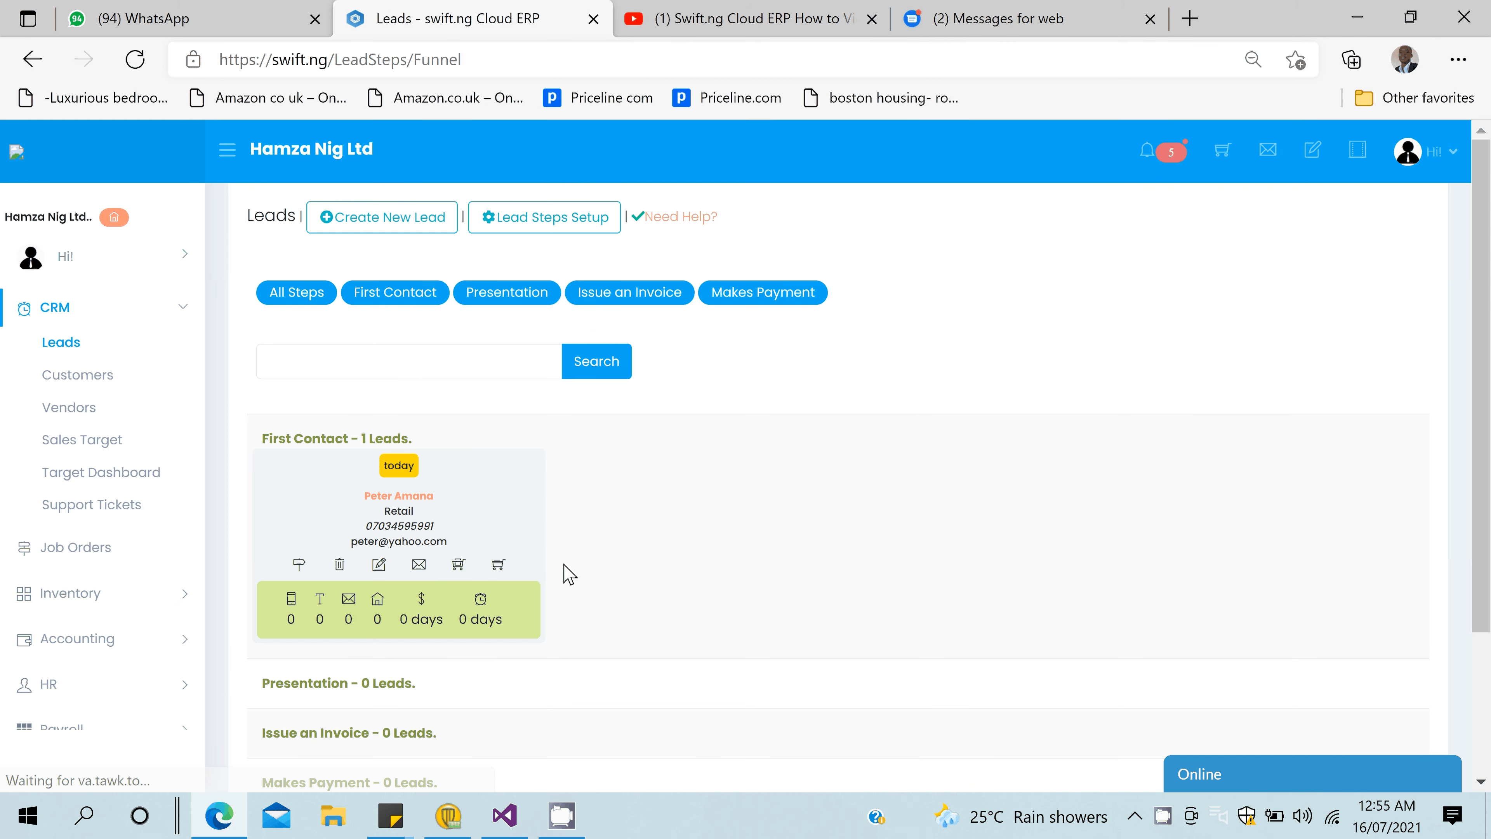
# - Scroll down the leads funnel to view the new lead card under First Contact
pyautogui.scroll(-2, 567, 574)
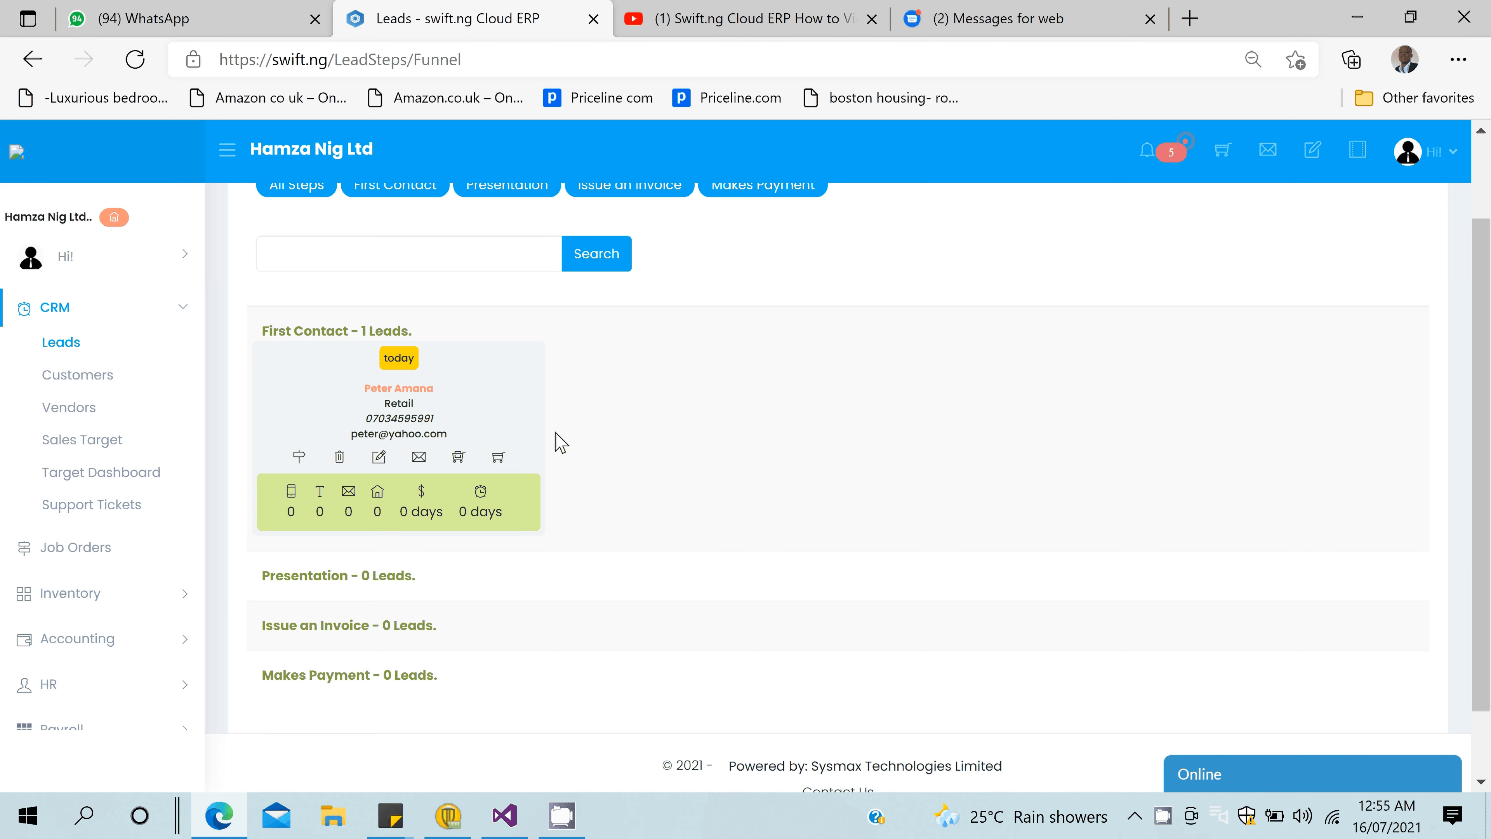
pyautogui.scroll(-2, 560, 442)
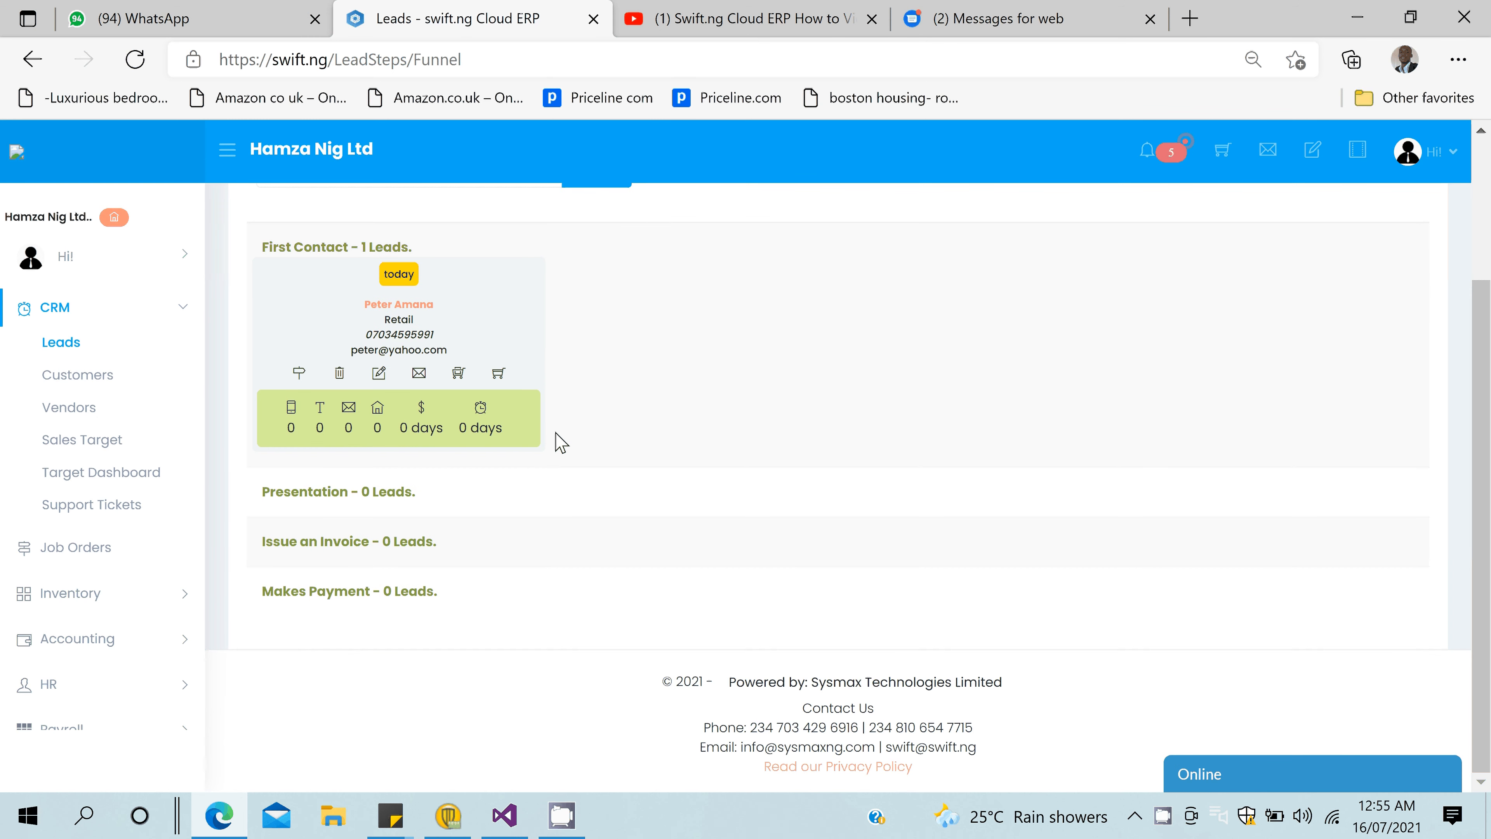
pyautogui.click(301, 376)
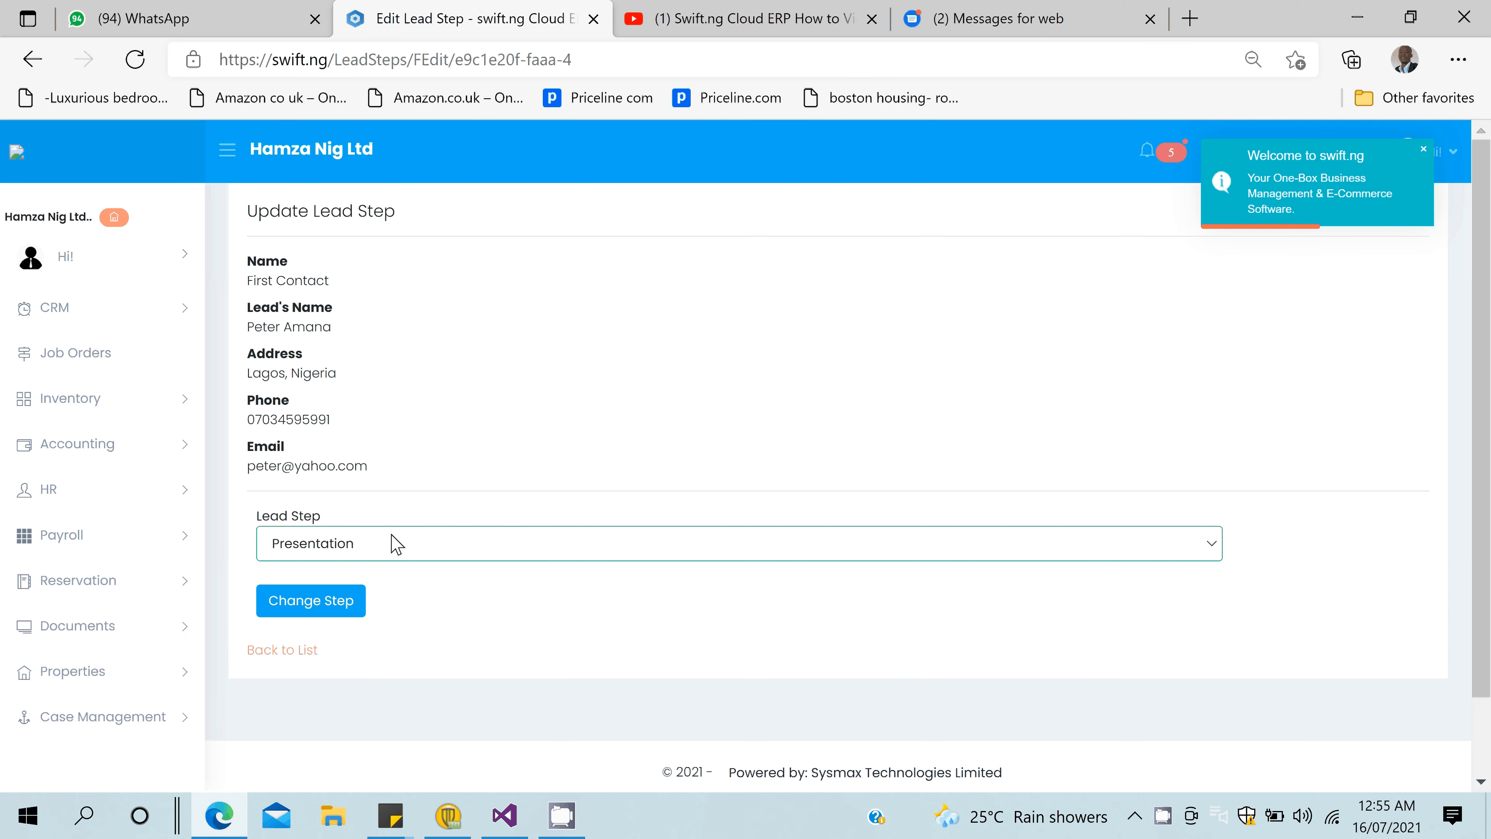
pyautogui.click(393, 543)
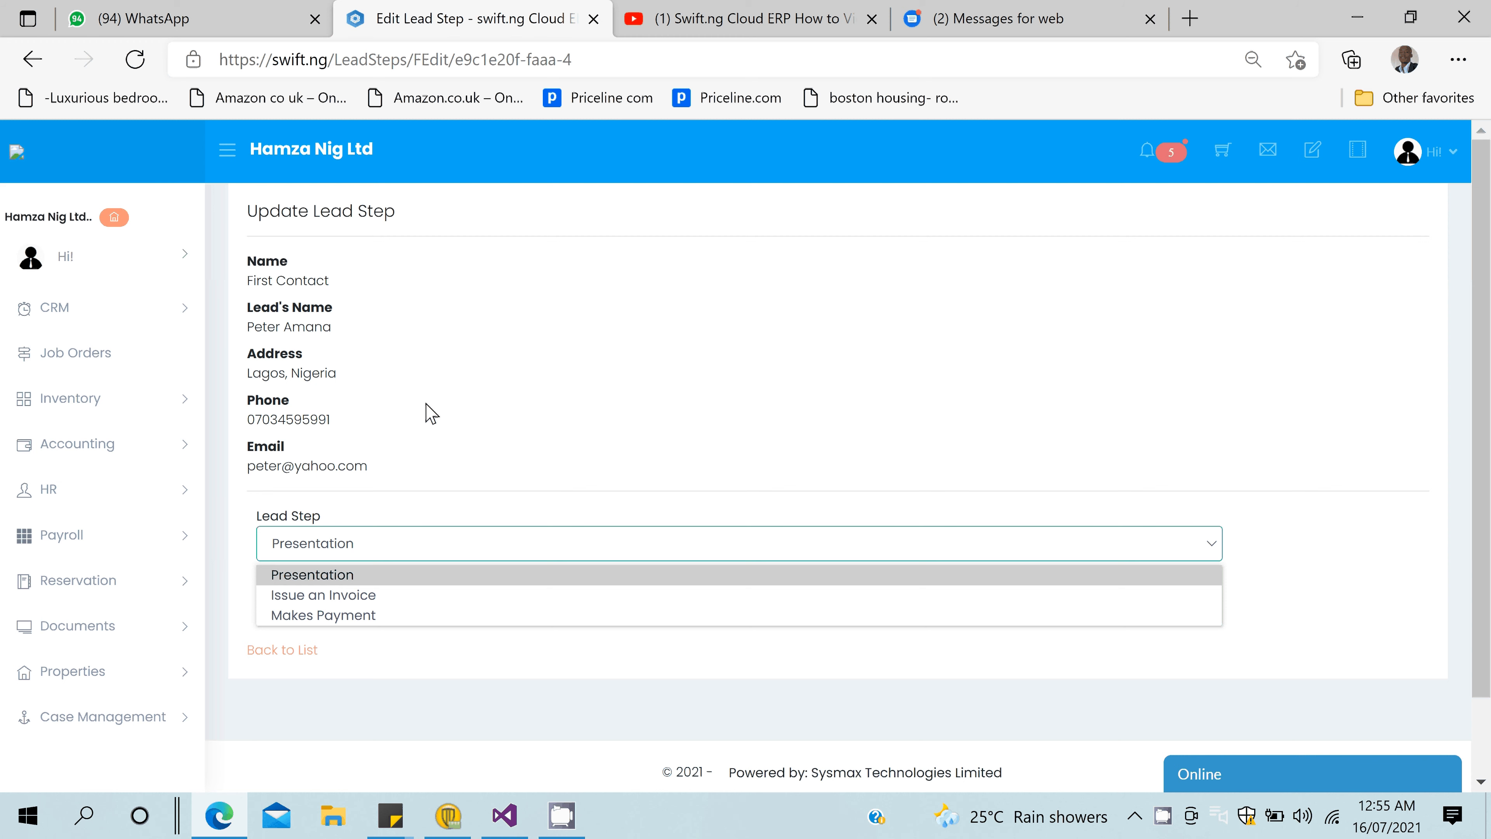
pyautogui.click(427, 405)
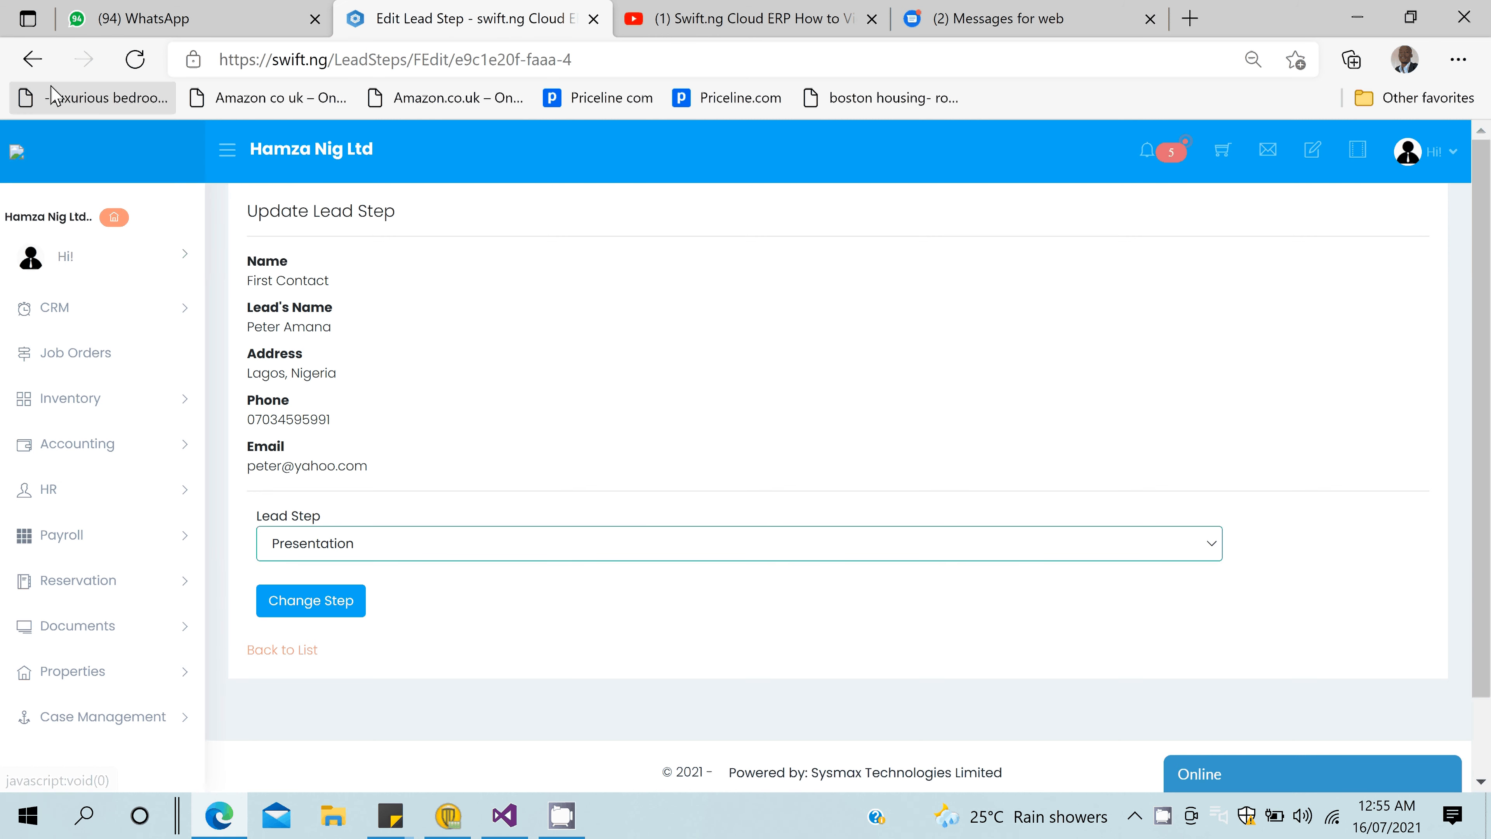
pyautogui.click(32, 60)
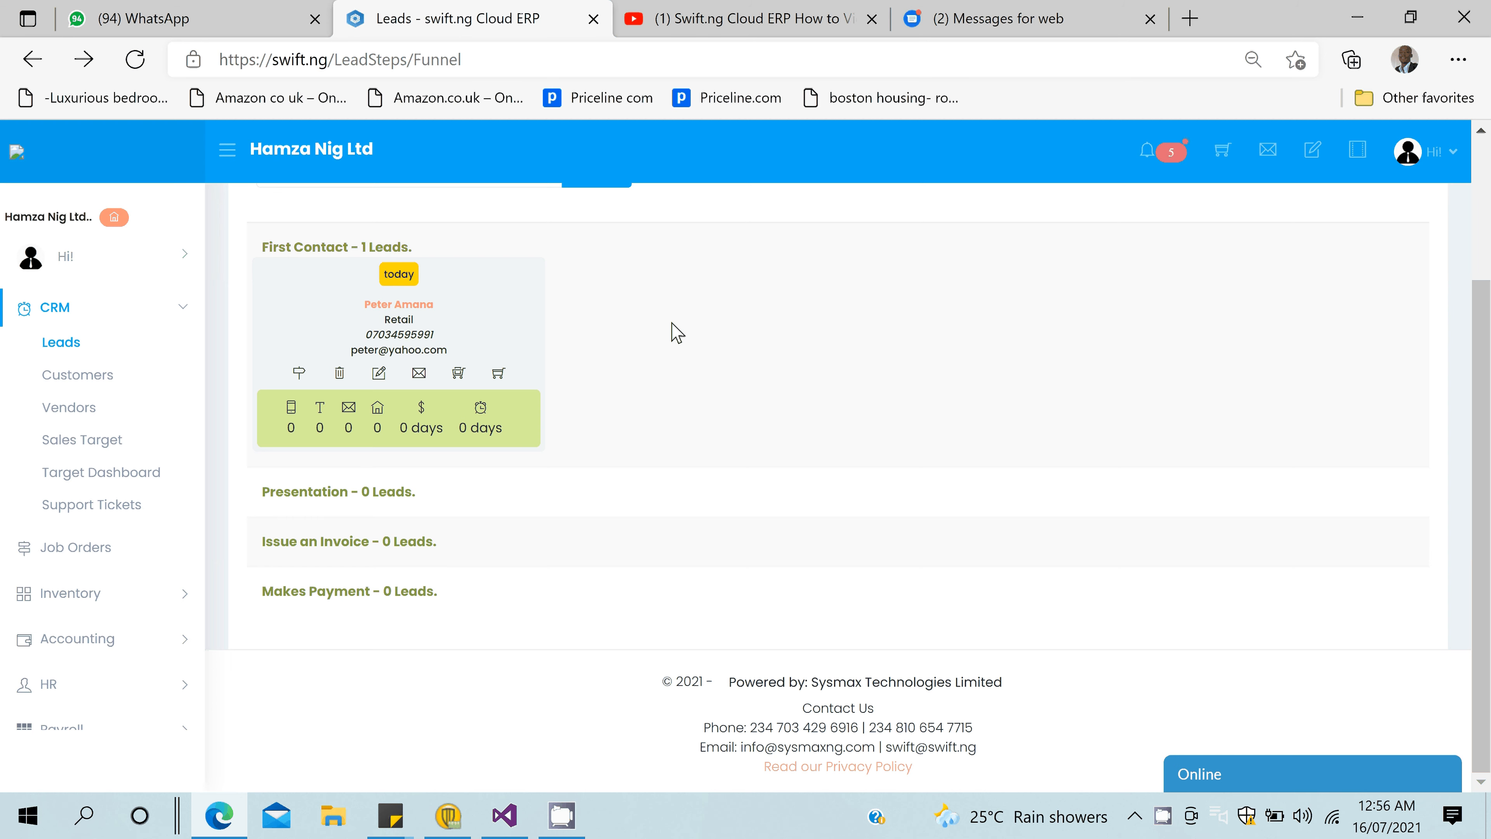
# - Open the lead's messaging page and leave it without sending anything
pyautogui.scroll(3, 677, 332)
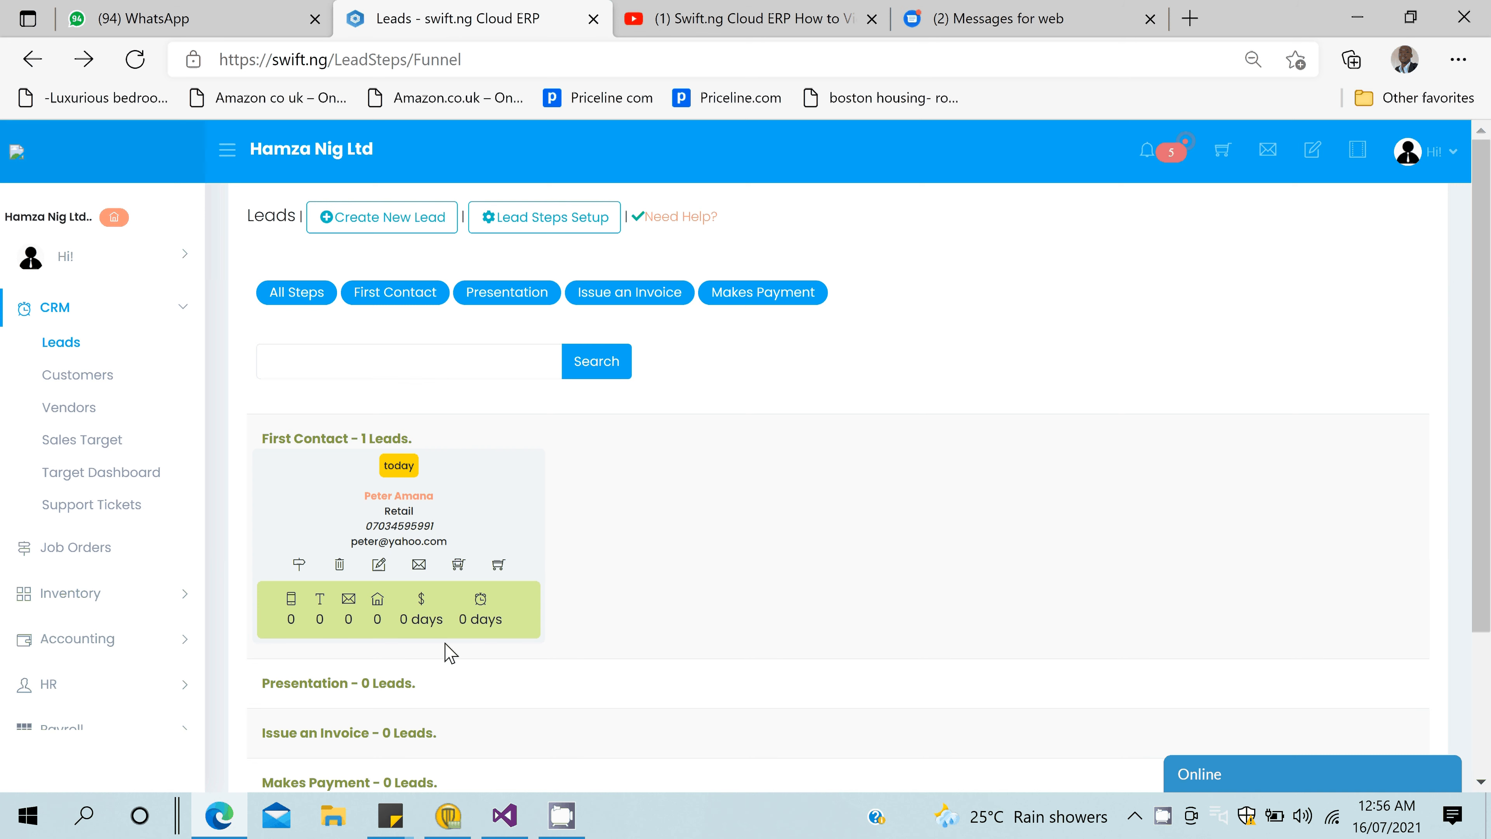
pyautogui.click(420, 567)
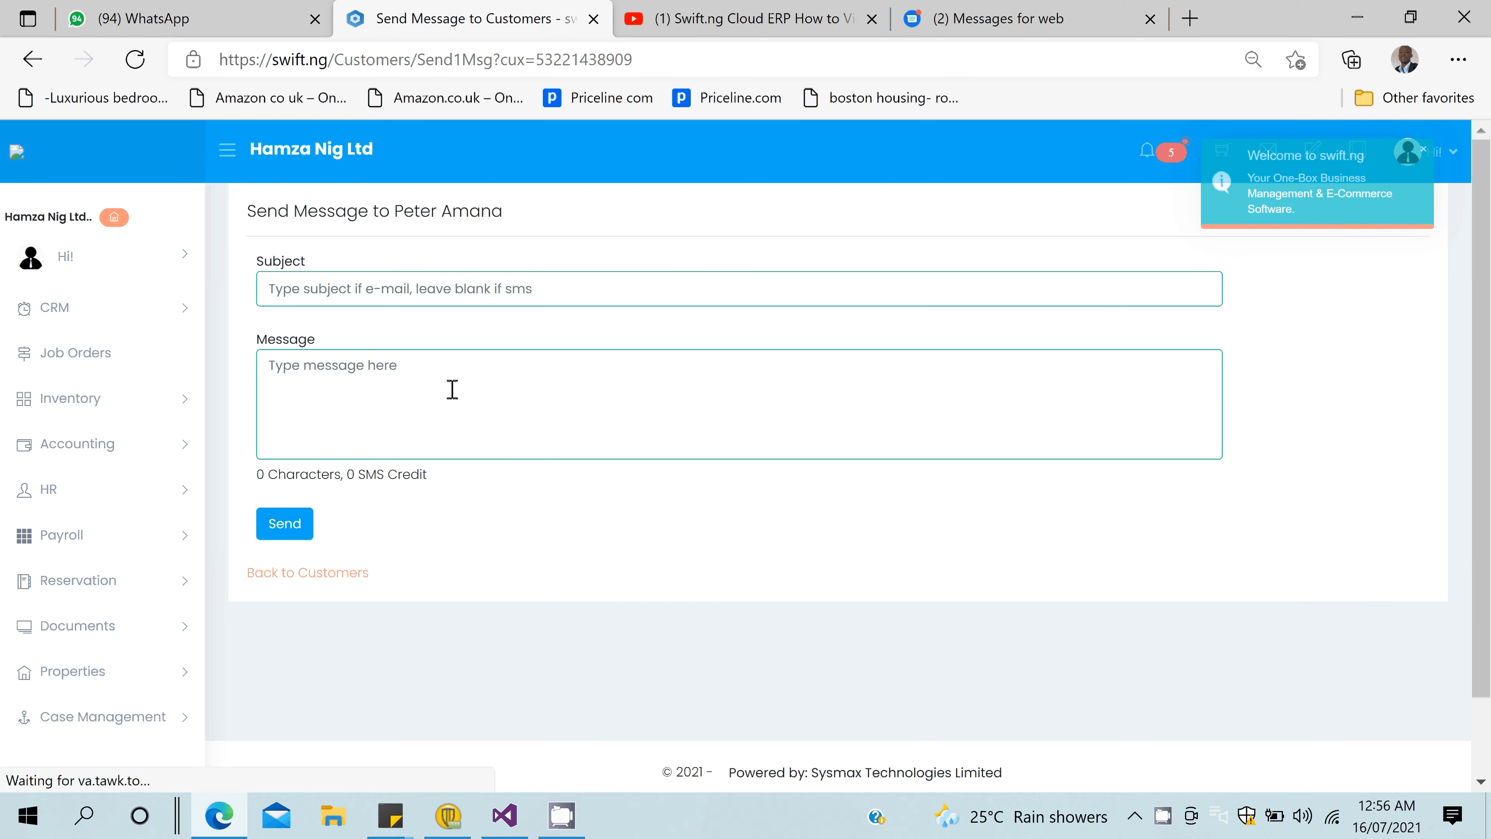
pyautogui.click(329, 573)
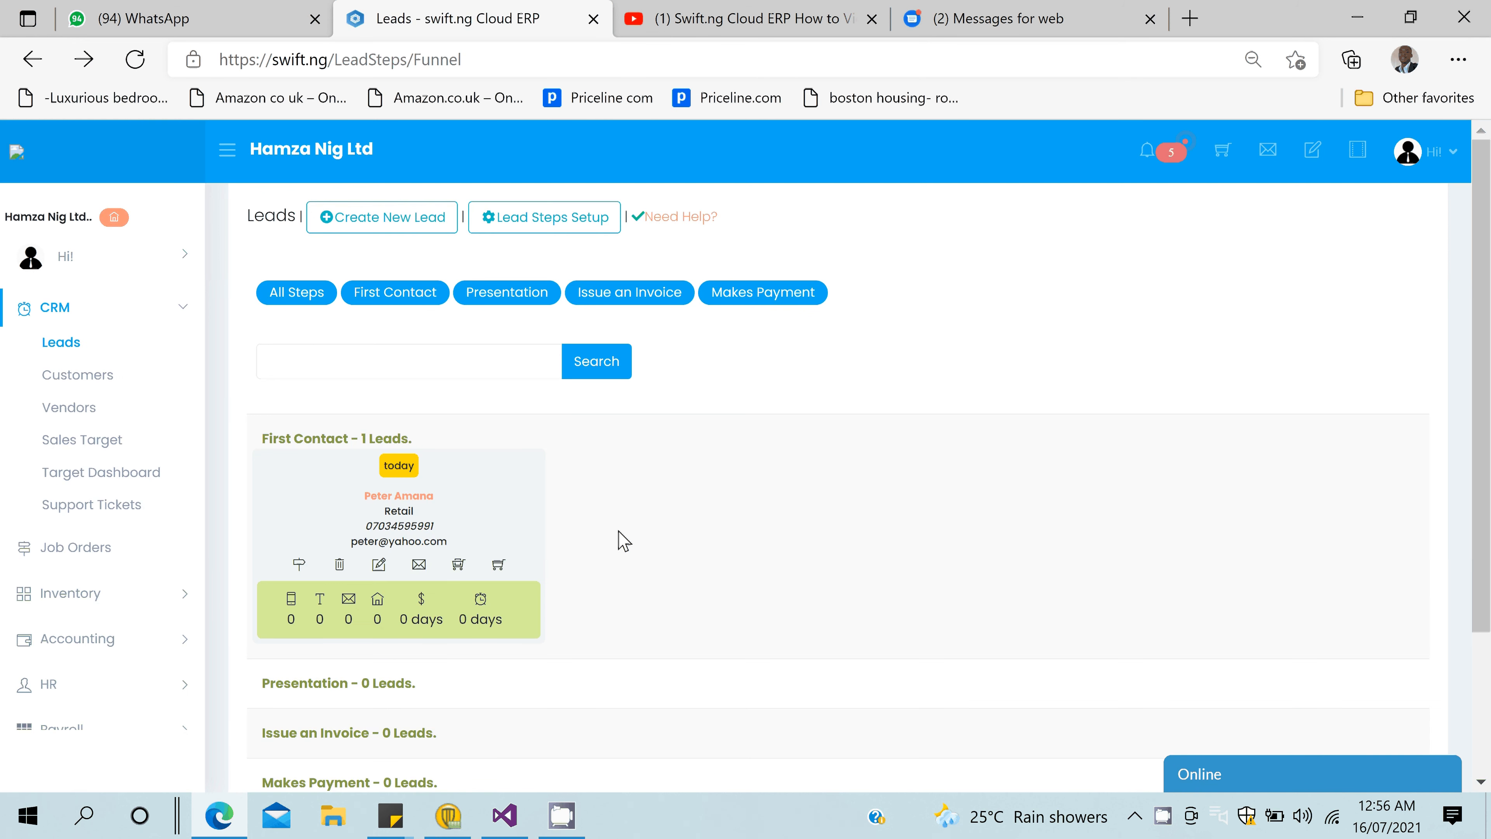
# - Move the lead from First Contact to the Issue an Invoice step
pyautogui.scroll(-3, 623, 539)
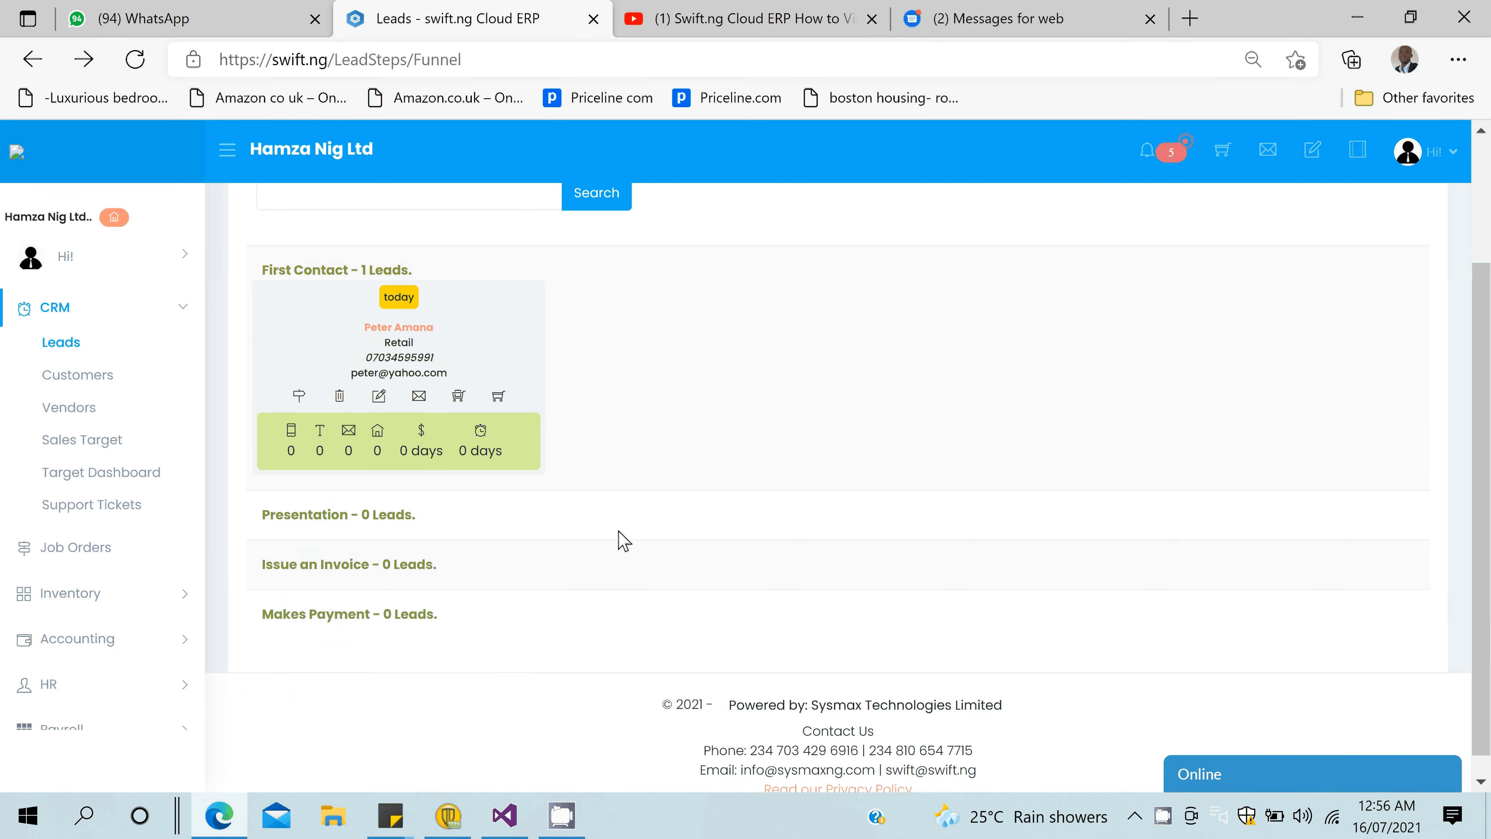
pyautogui.scroll(3, 513, 447)
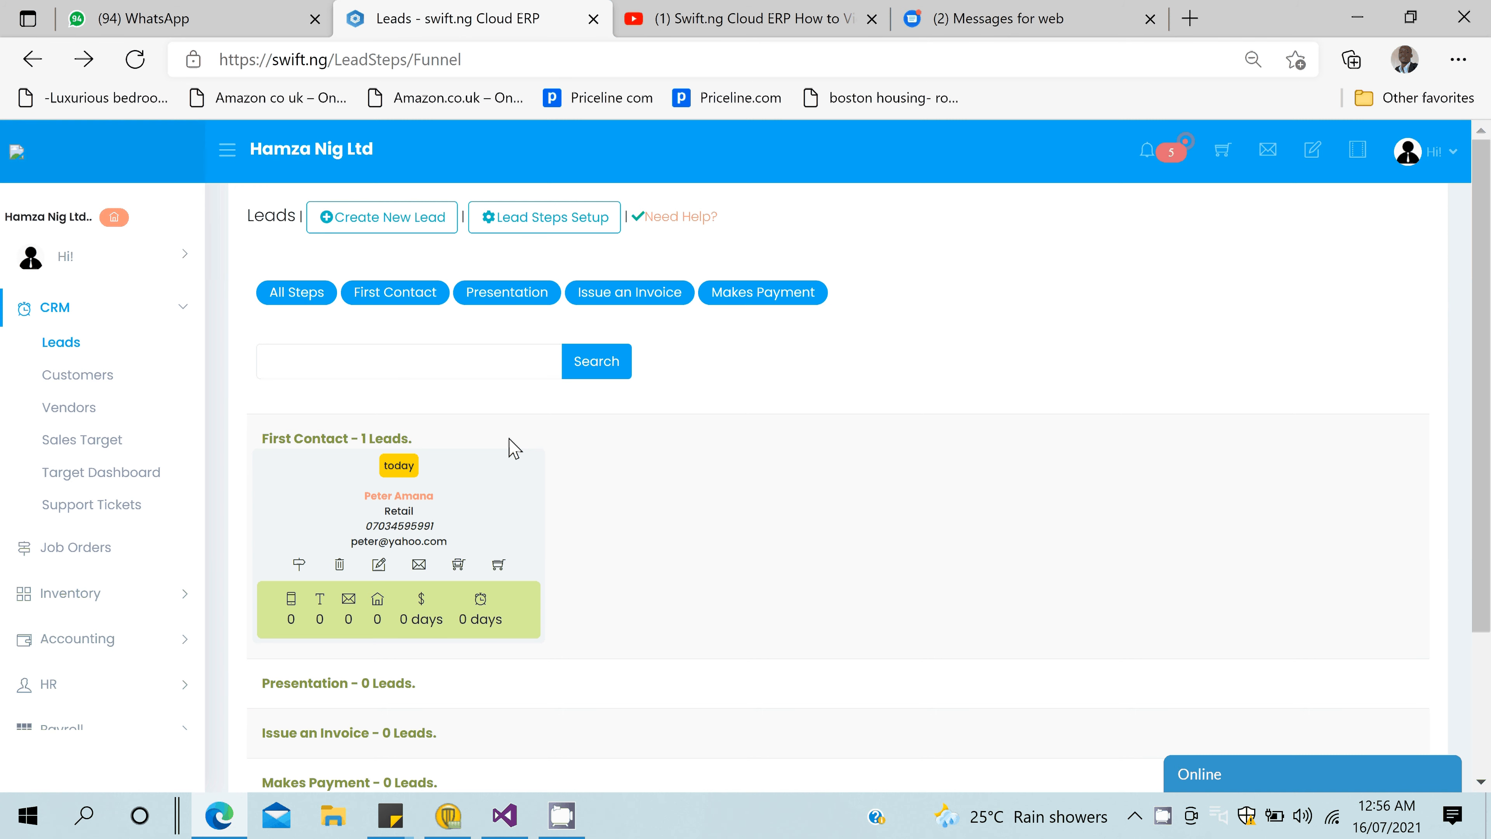
pyautogui.click(300, 565)
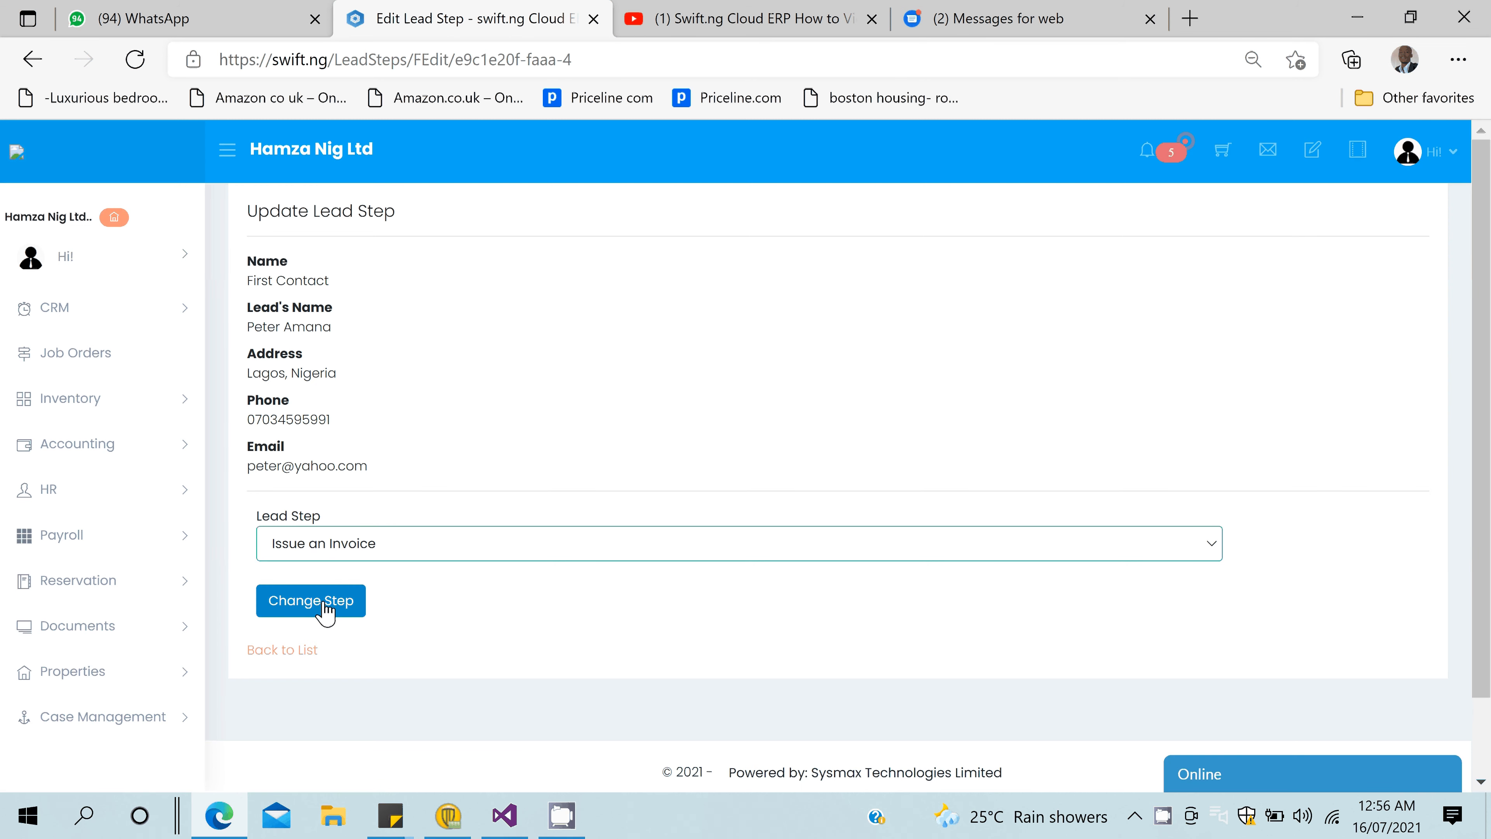
pyautogui.click(324, 601)
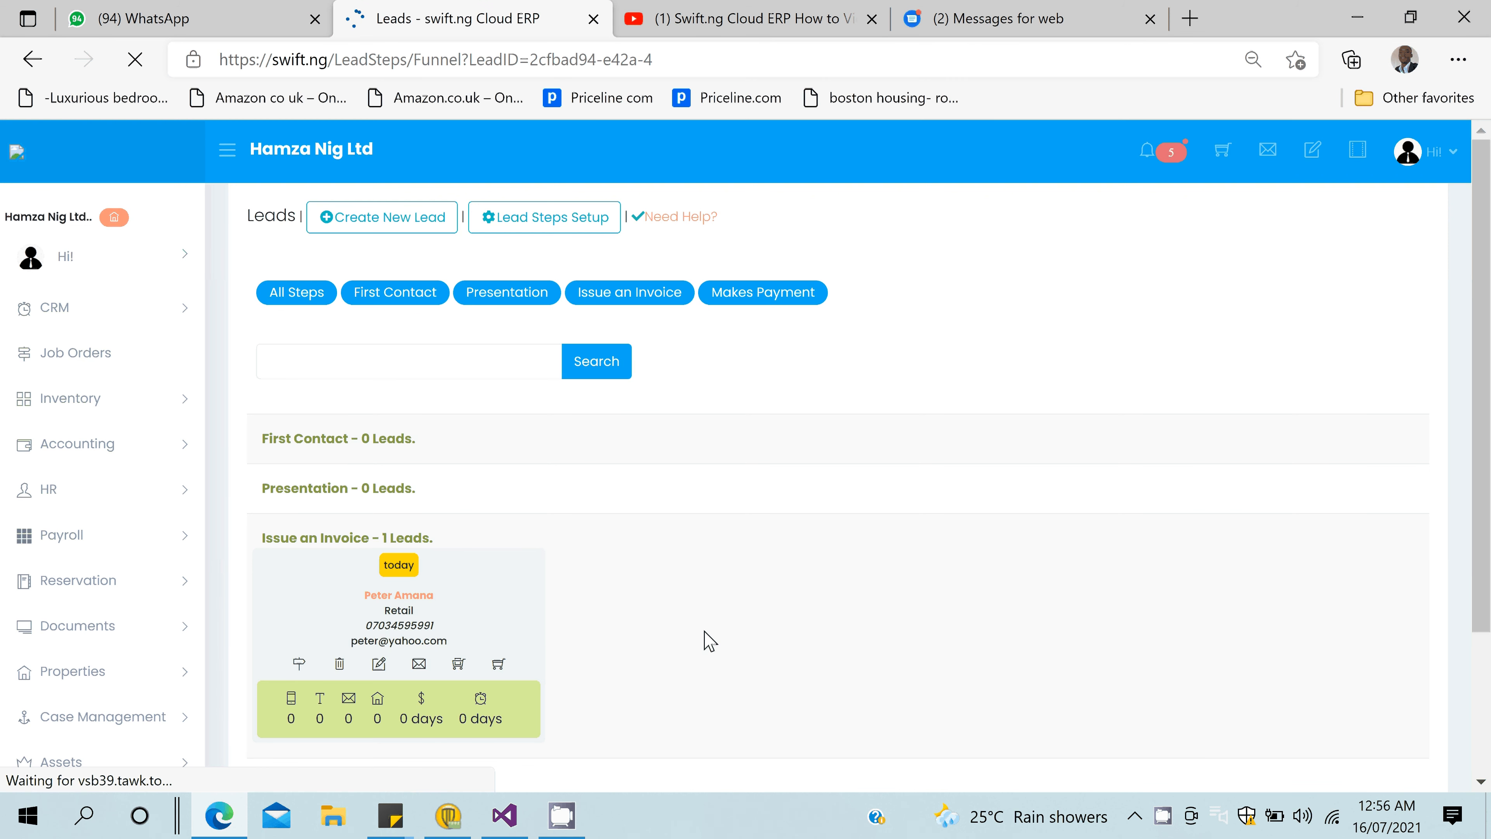
pyautogui.scroll(-3, 853, 530)
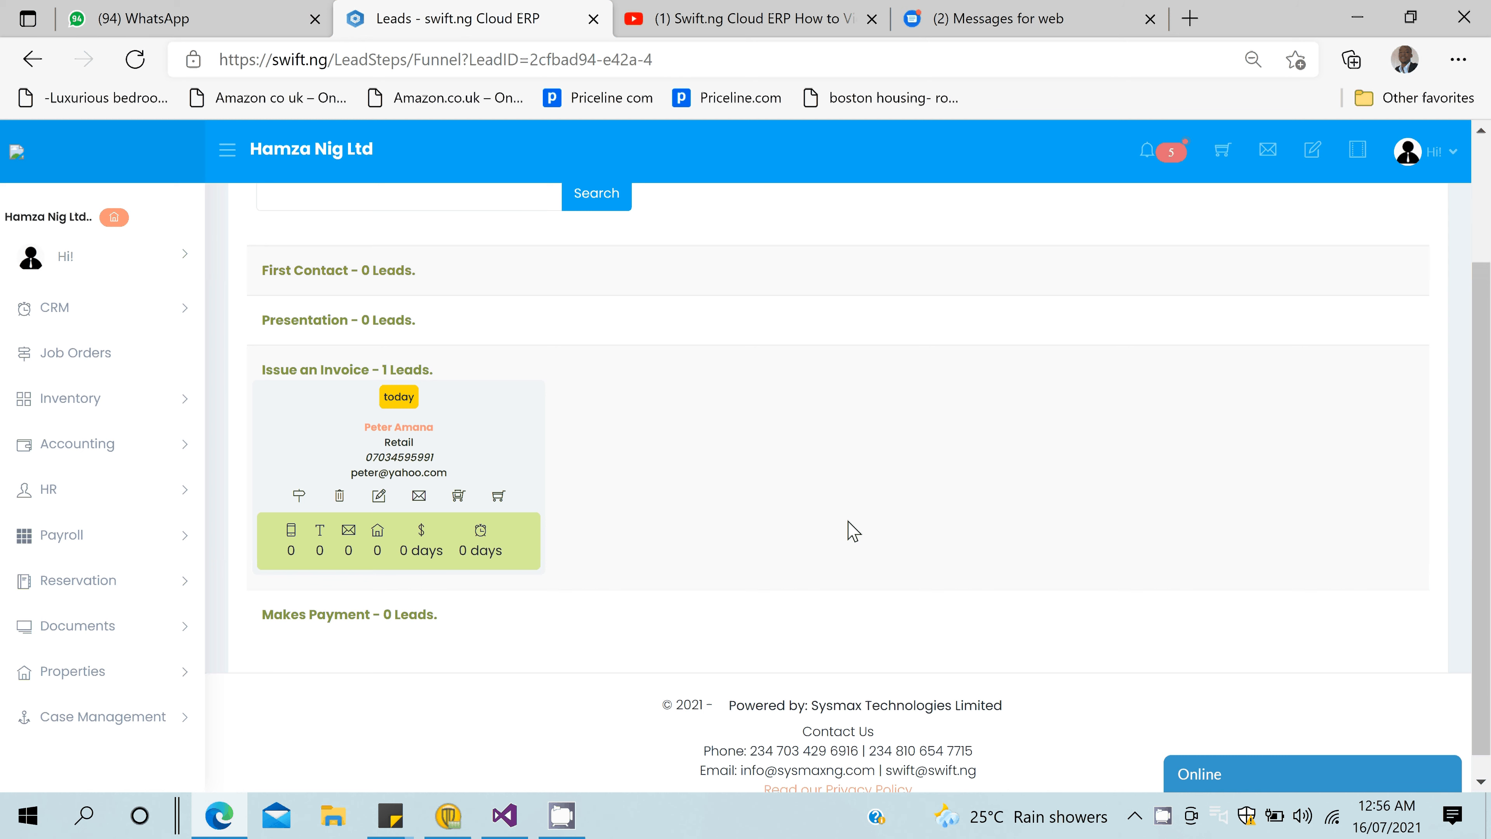
pyautogui.scroll(3, 854, 531)
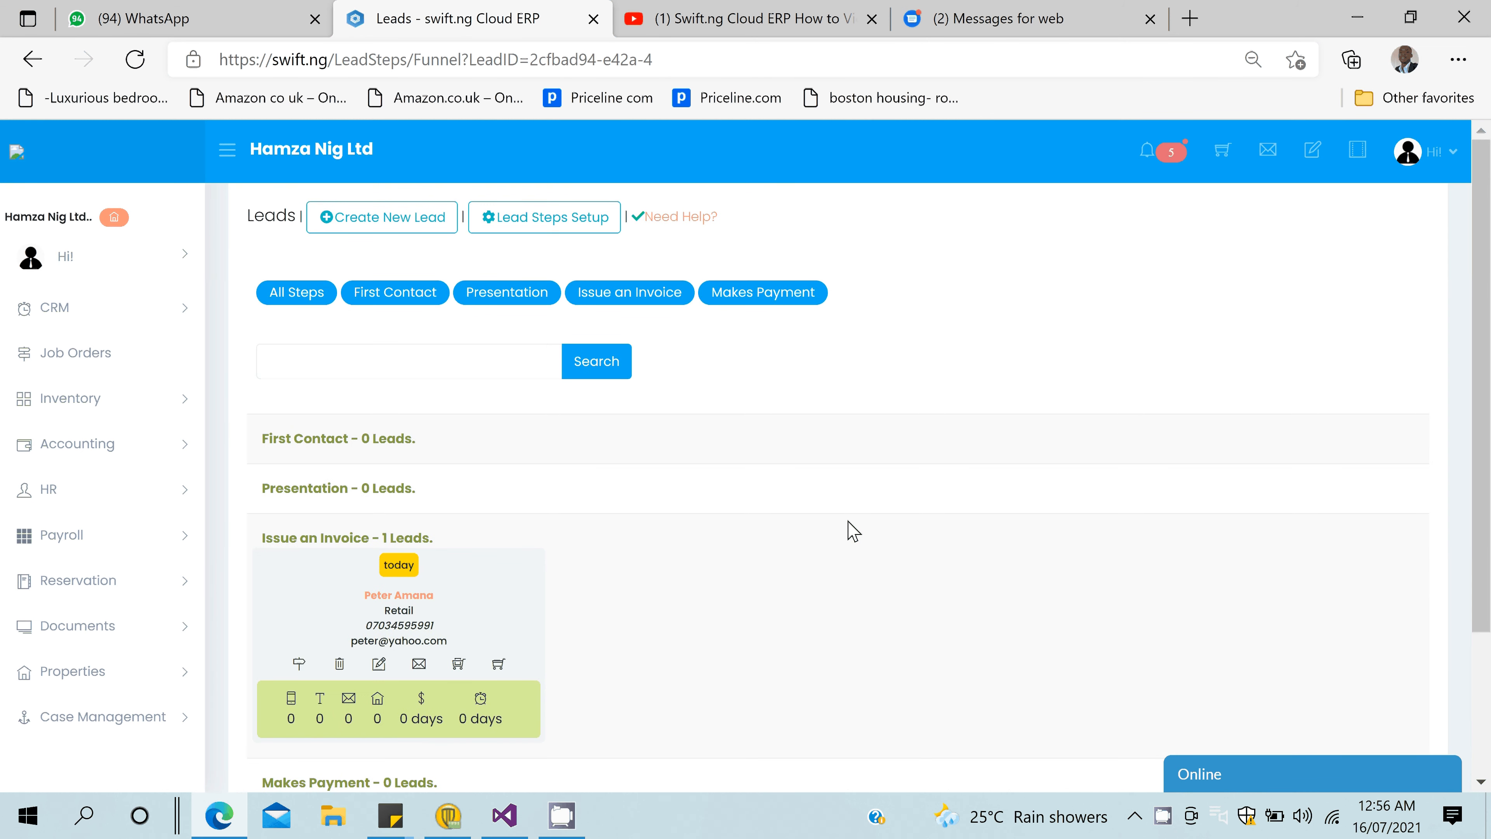
pyautogui.scroll(-3, 854, 531)
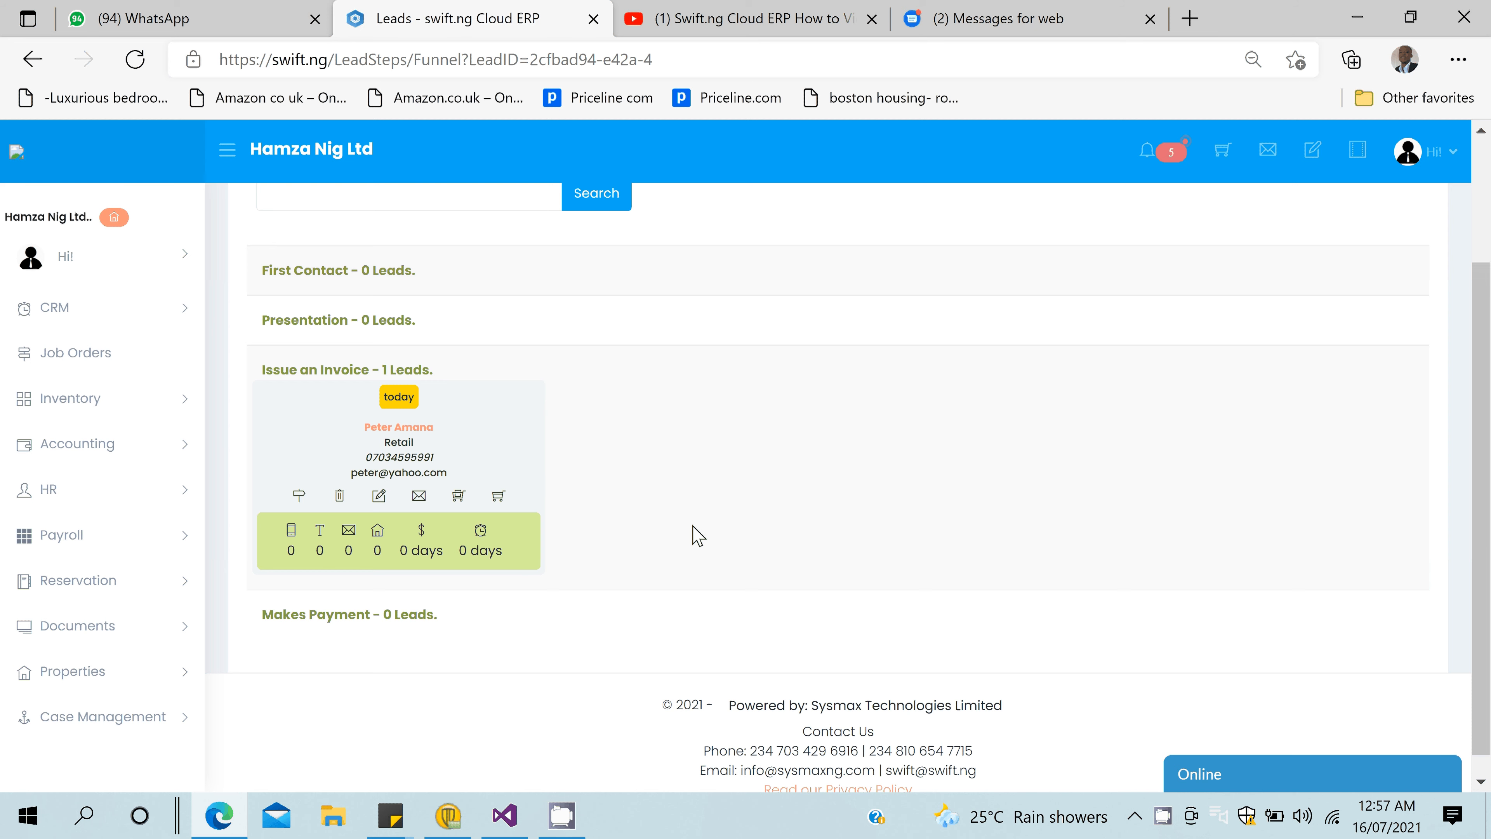
pyautogui.scroll(1, 698, 534)
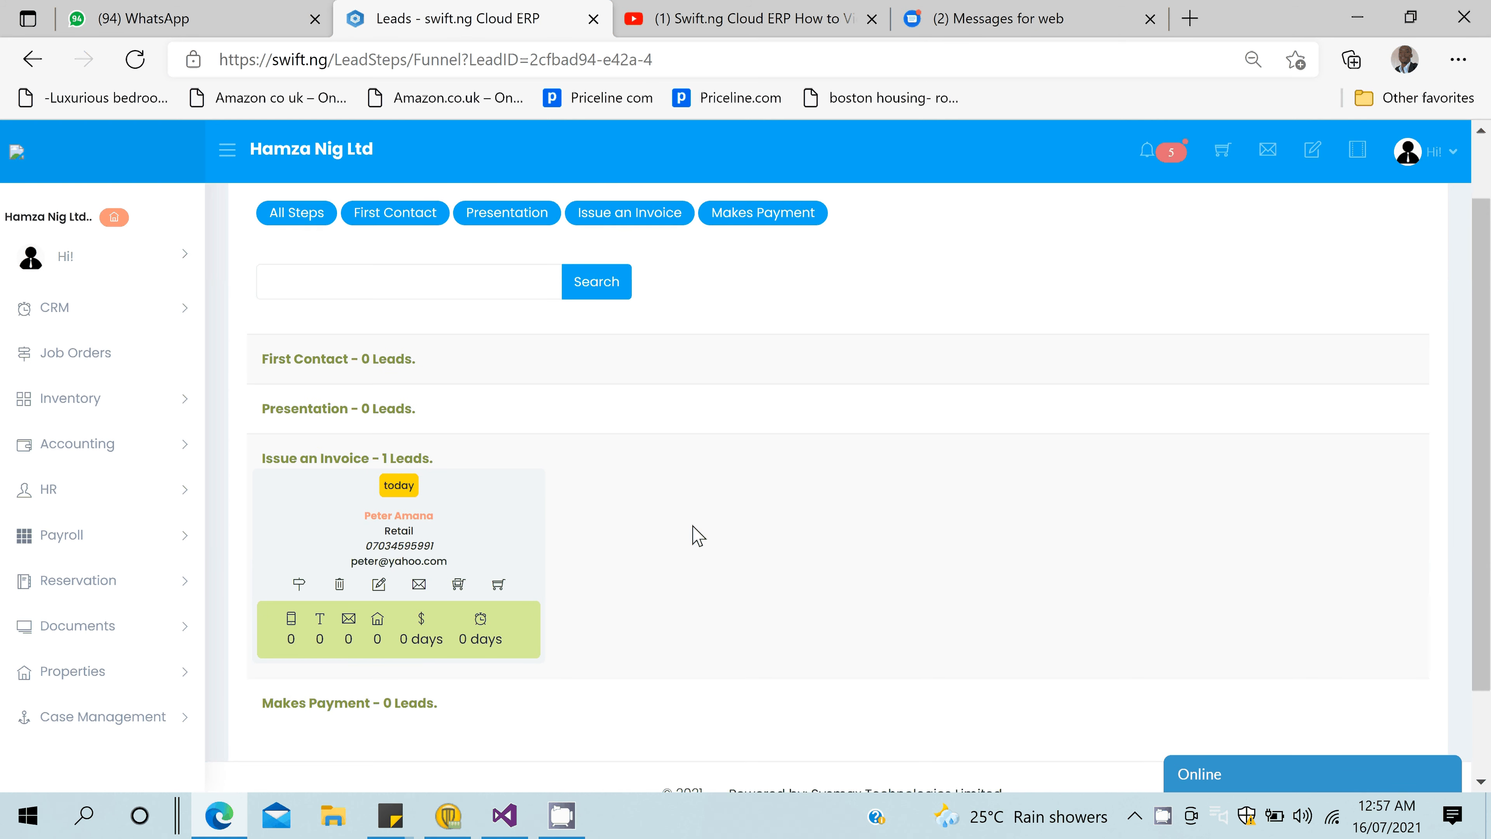
pyautogui.scroll(-1, 698, 535)
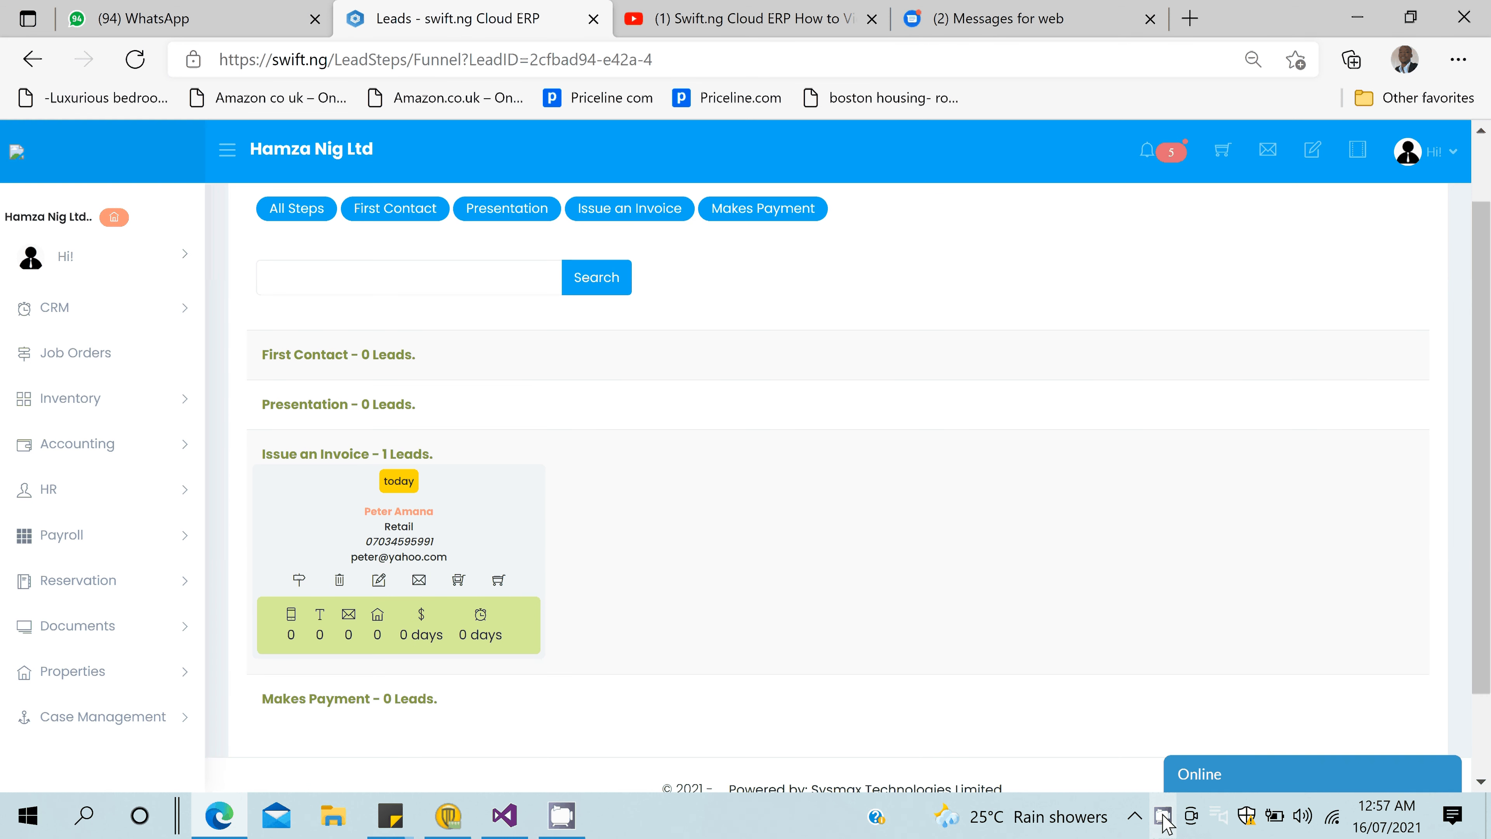